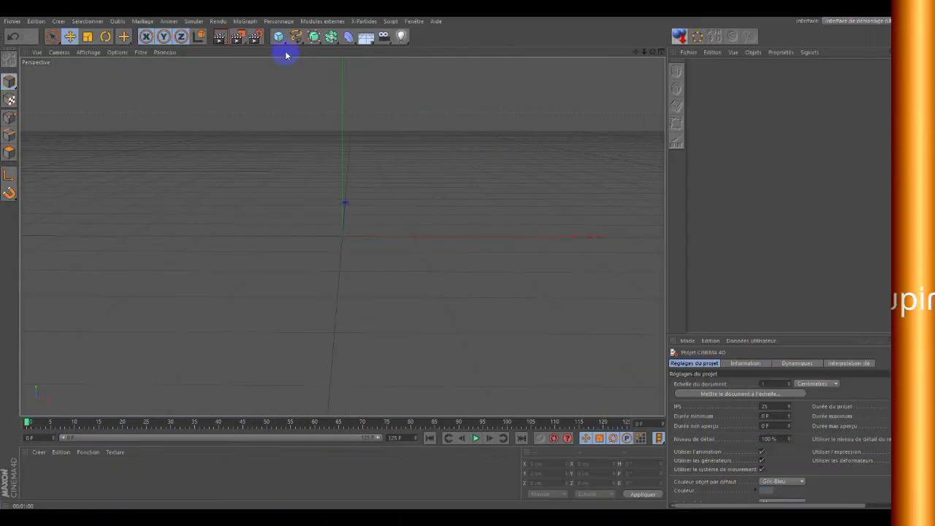
Add a Sphere primitive with Type Icosaèdre and 48 segments
left_click(282, 42)
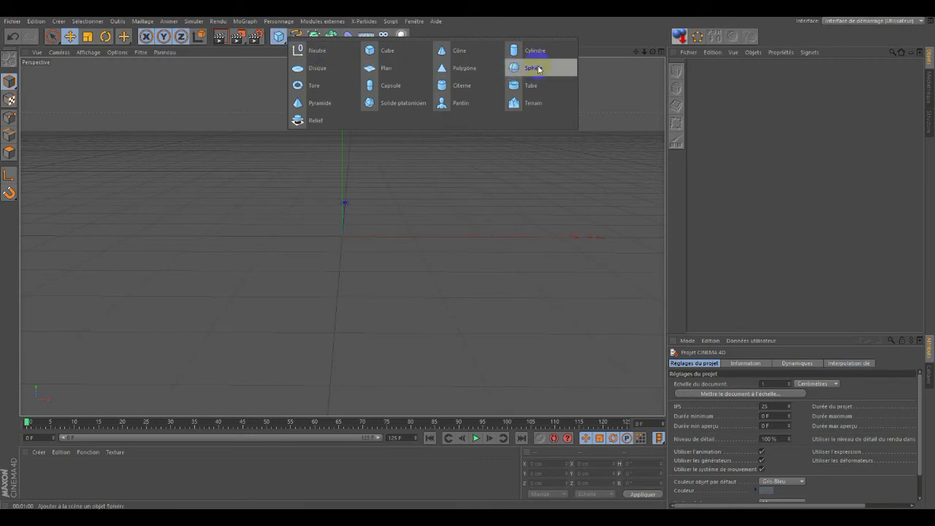
left_click(534, 71)
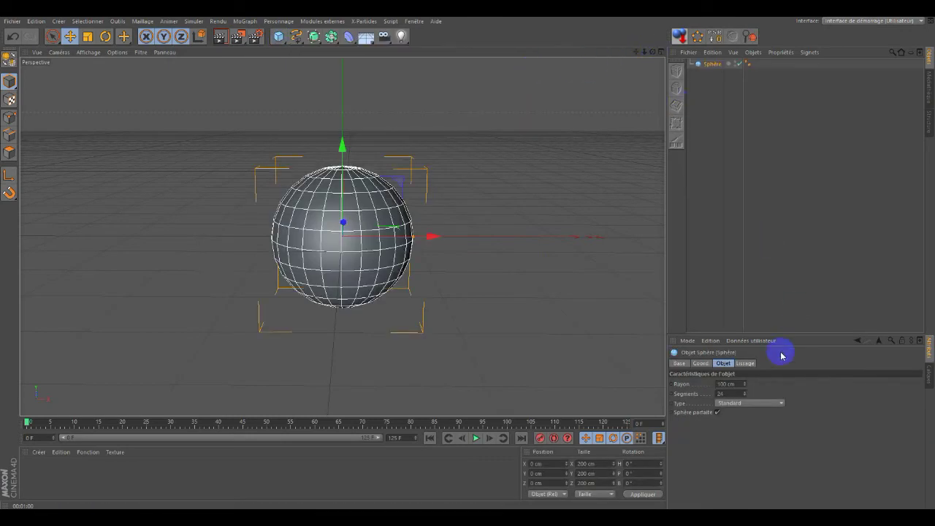
left_click(760, 406)
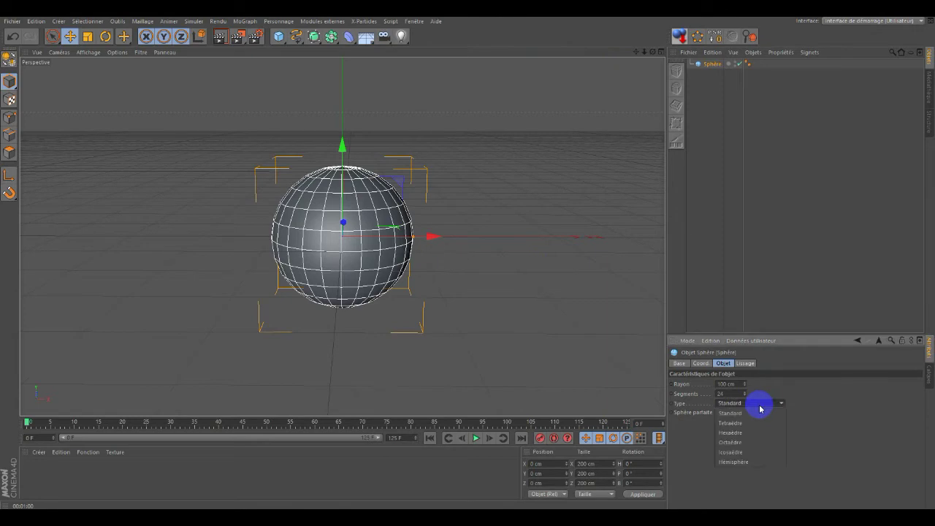
left_click(758, 452)
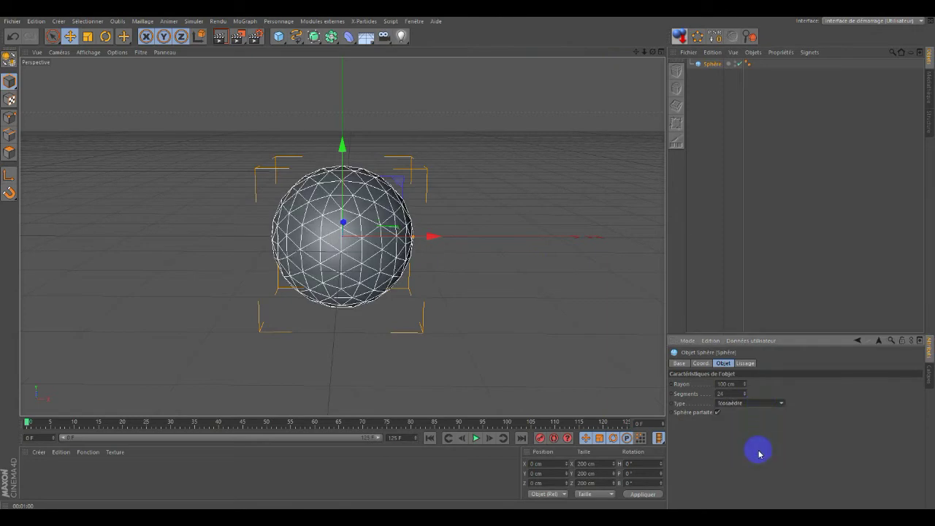
left_click(727, 395)
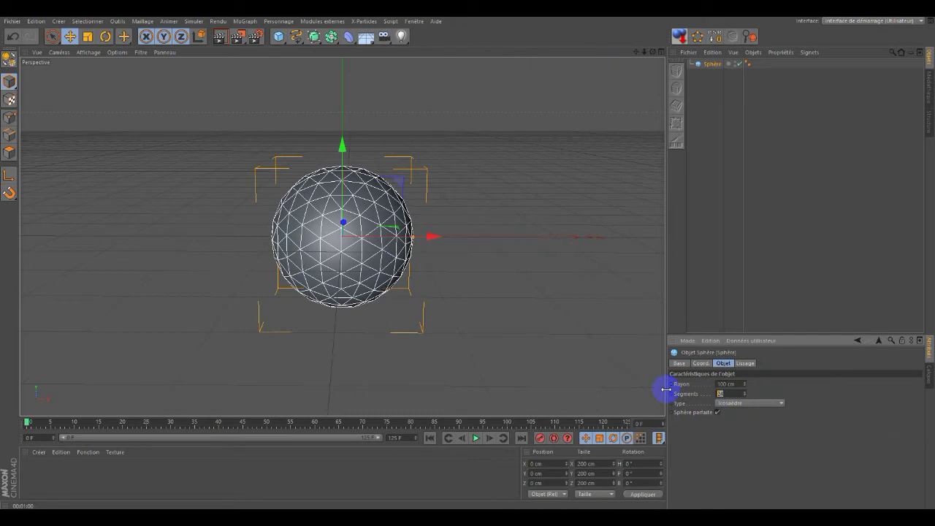
type("48")
key("Return")
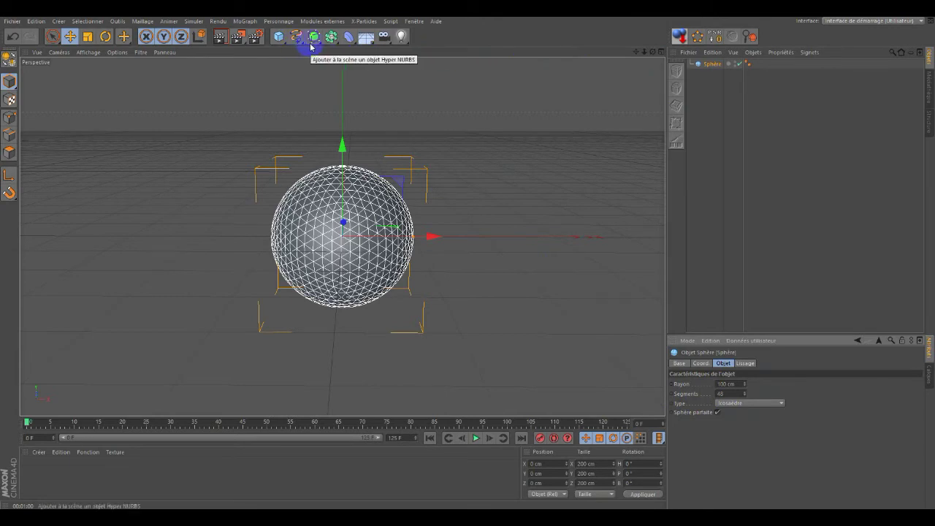
Put a 90% Réduction de polygones deformer under the sphere and show Gouraud shading with lines
mouse_move(348, 37)
left_mouse_down()
mouse_move(616, 122)
mouse_move(661, 156)
left_mouse_up()
left_click_drag(715, 67, 709, 73)
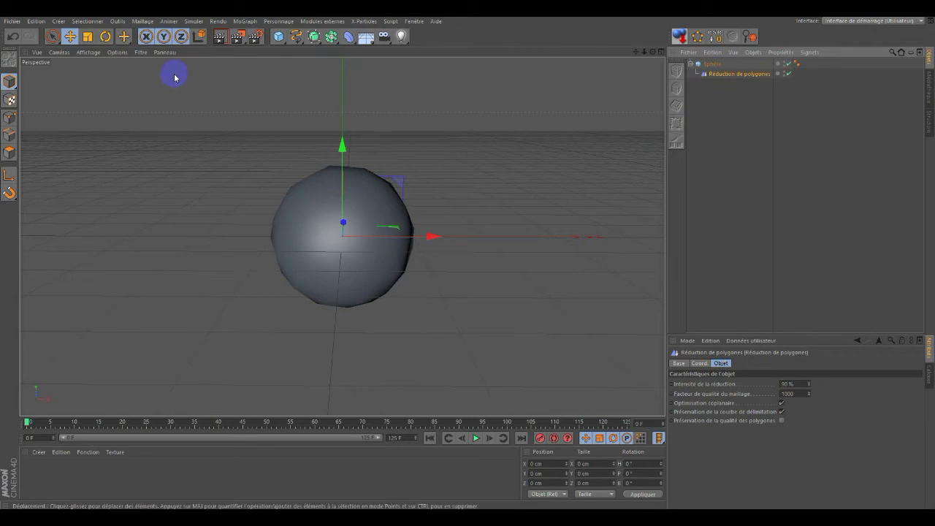
left_click(90, 52)
left_click(99, 77)
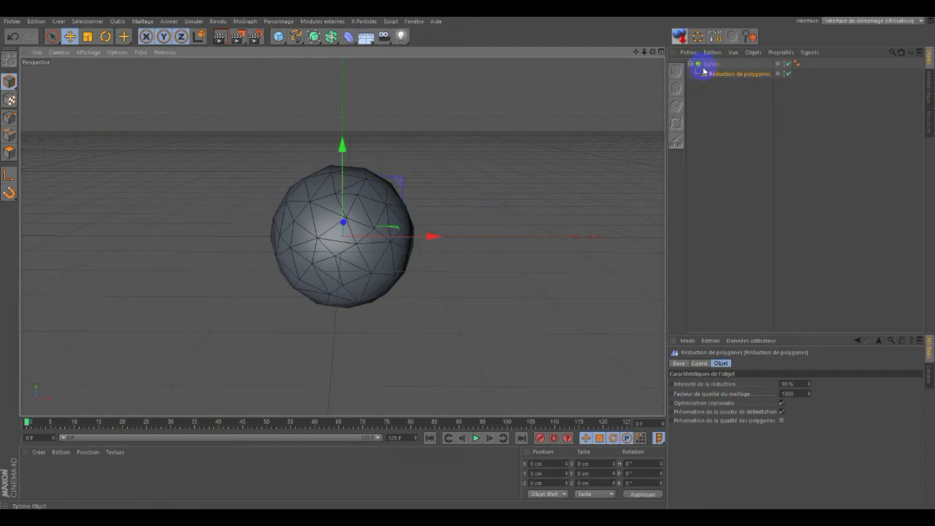
left_click_drag(313, 36, 355, 54)
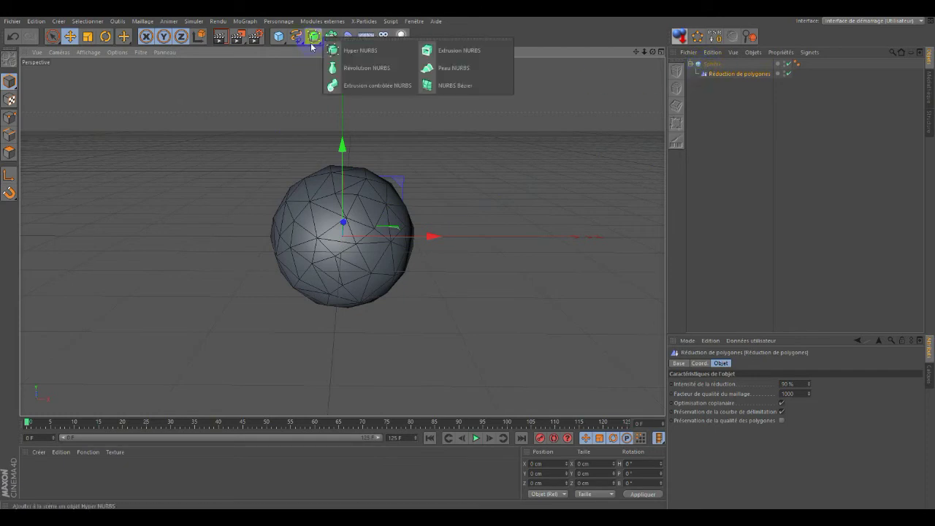
Add a Hyper NURBS, nest the sphere inside it, and set its view subdivision to 1
left_click(354, 53)
left_click_drag(712, 76, 713, 66)
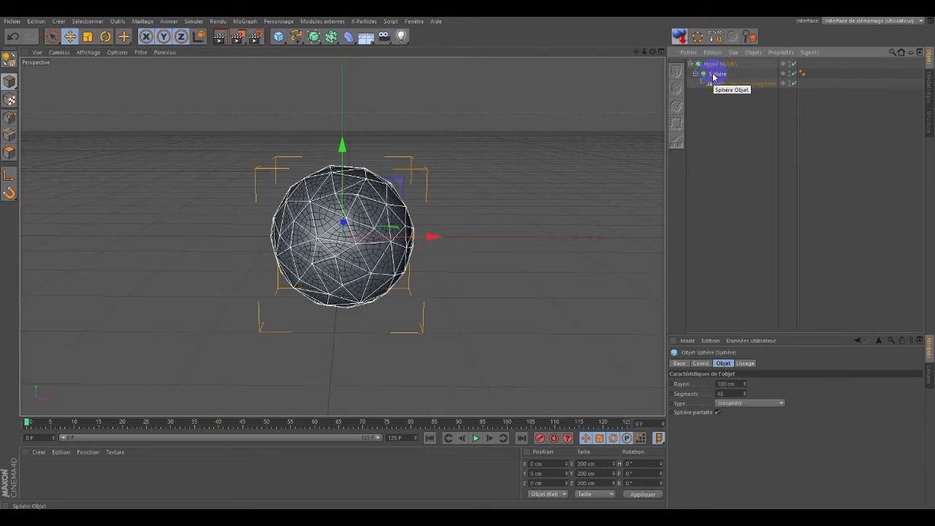
left_click(714, 64)
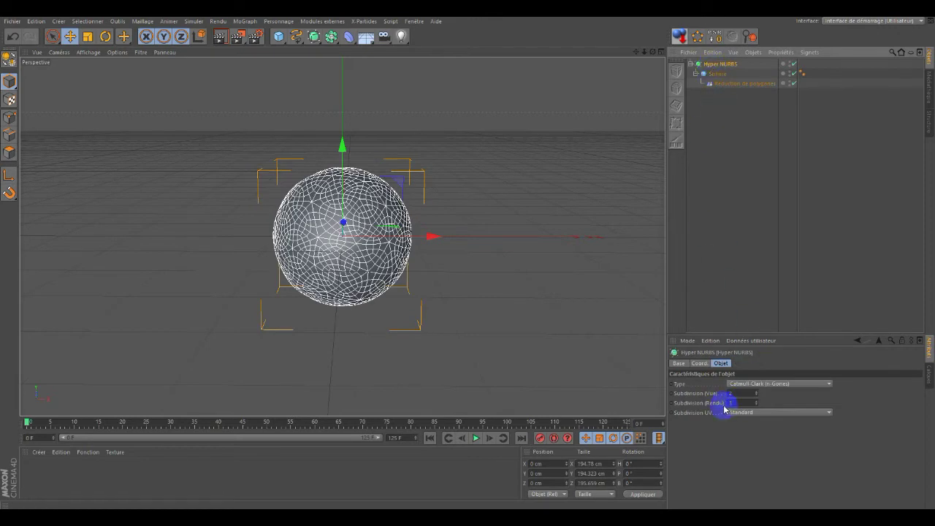
left_click_drag(758, 398, 758, 401)
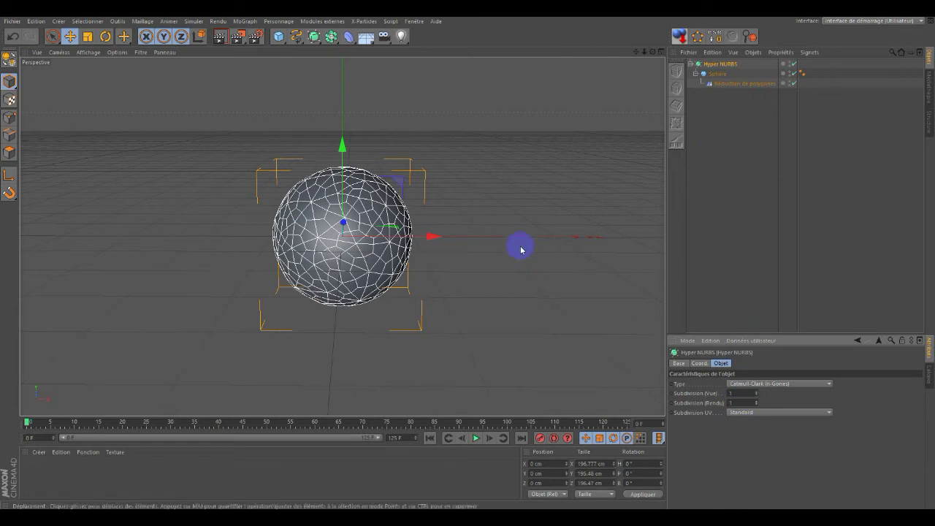
left_click(713, 75)
left_click(714, 75)
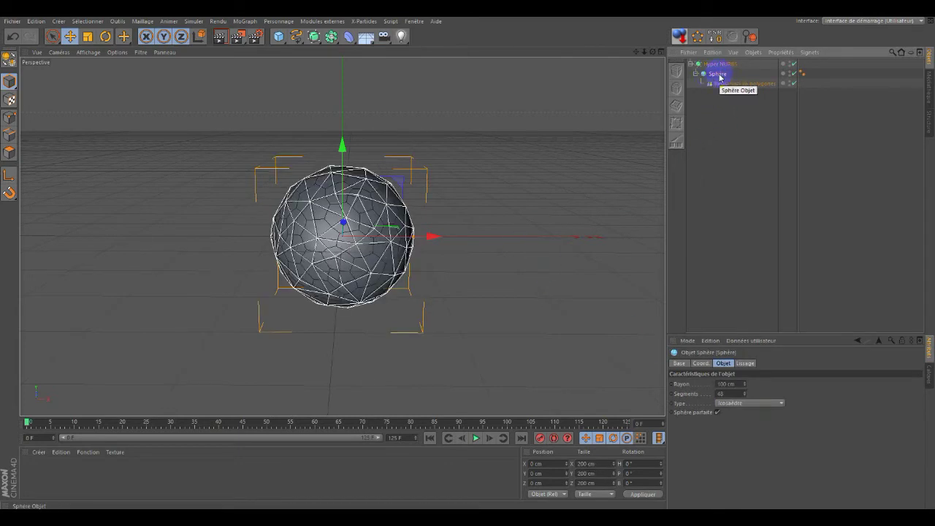
Bake the sphere with Current State to Object and delete the original parametric sphere
right_click(718, 75)
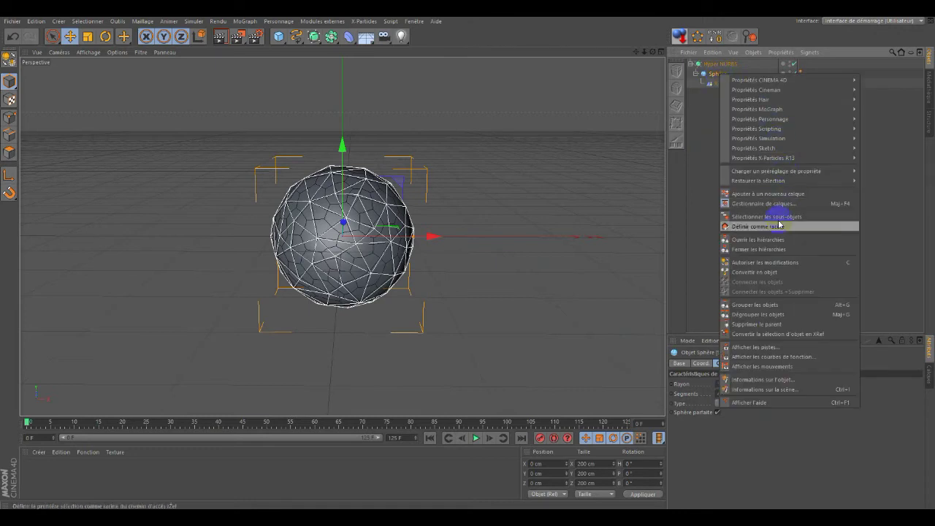
left_click(765, 273)
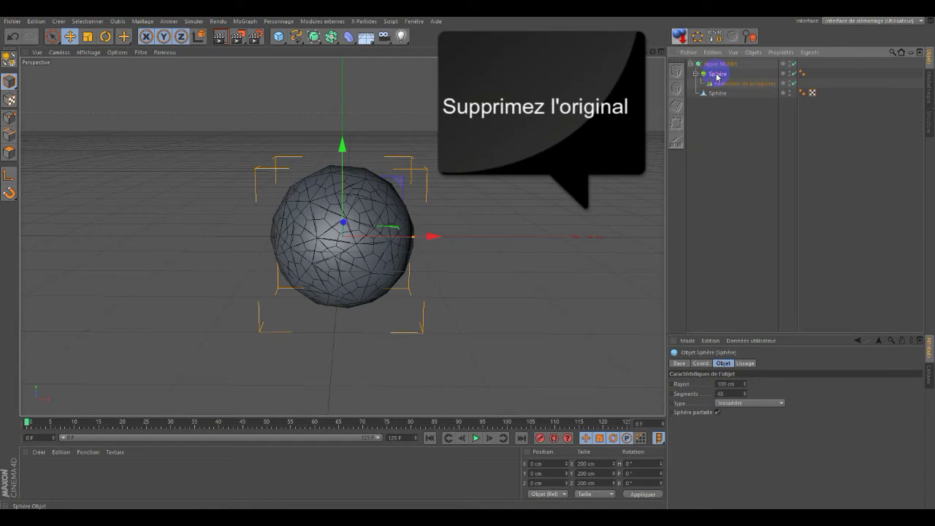
key("Delete")
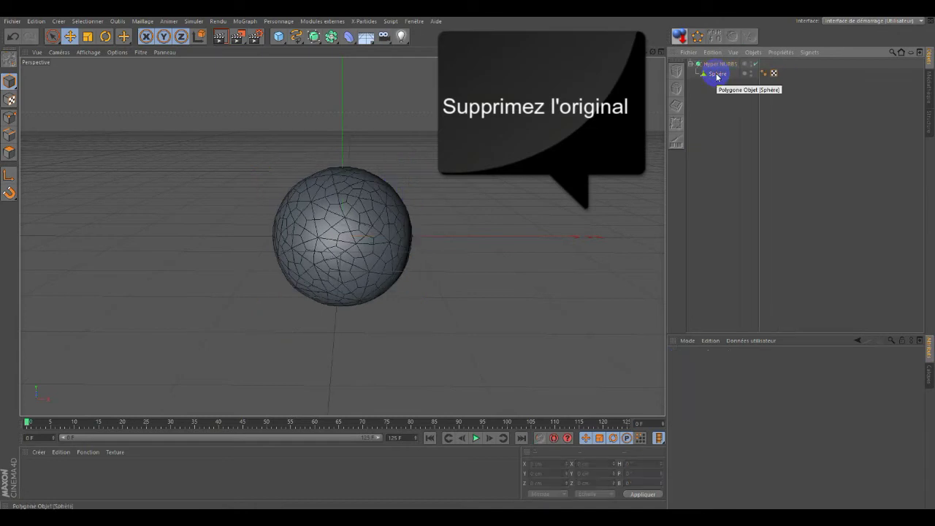
left_click(717, 75)
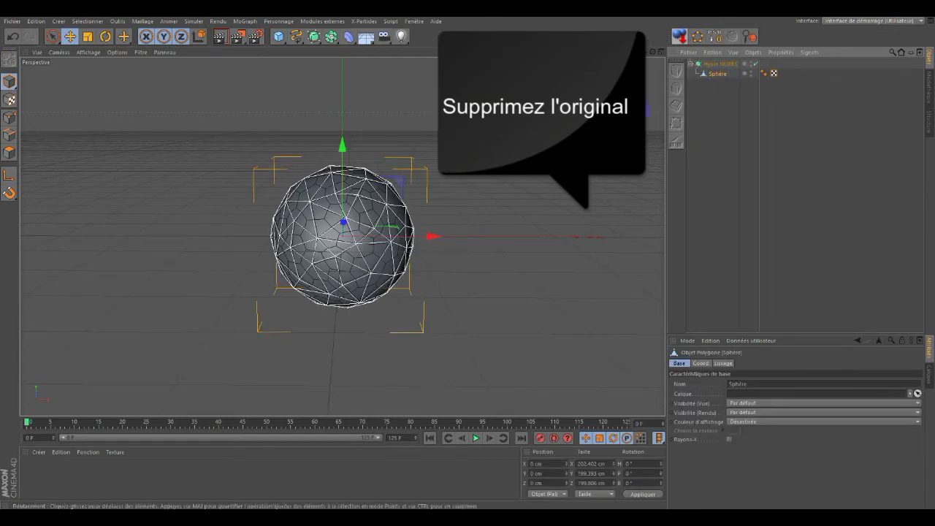
Switch to Edges mode and select all edges of the polygon sphere
left_click(9, 135)
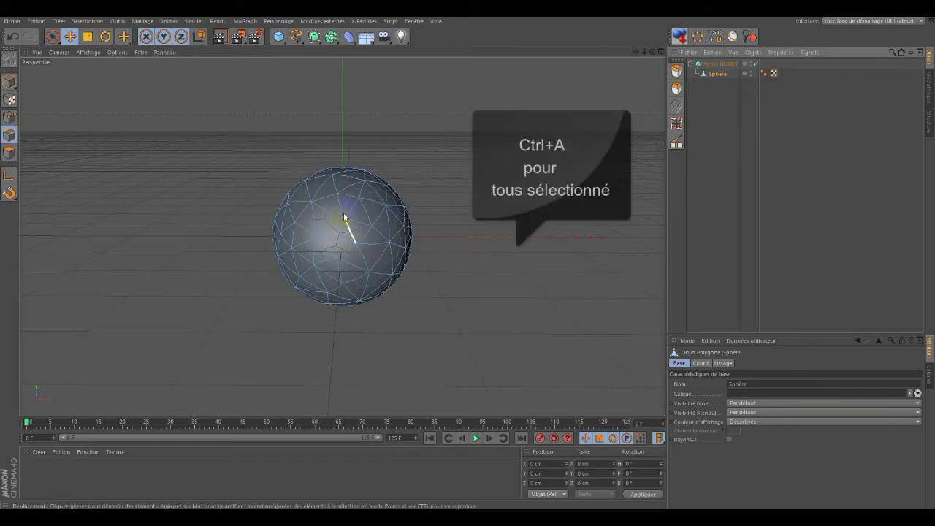
left_click(359, 181)
left_click(239, 234)
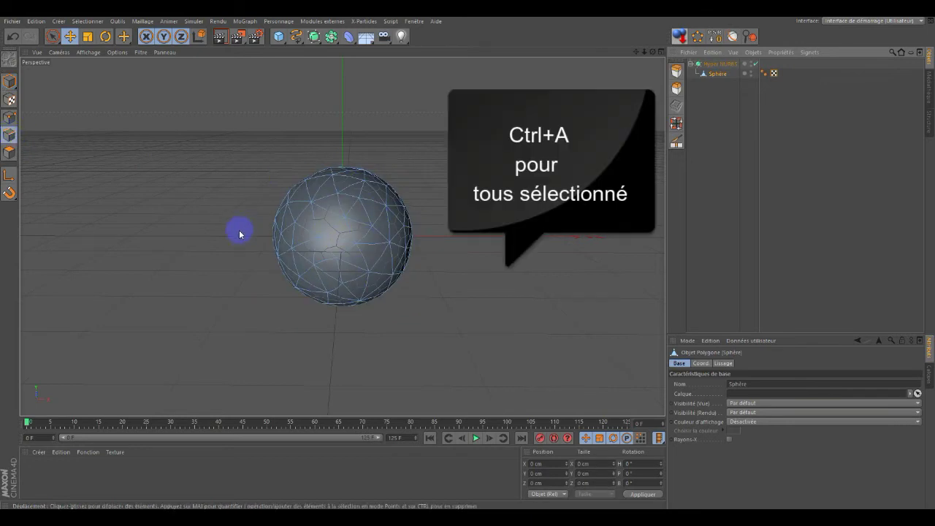
key("ctrl+a")
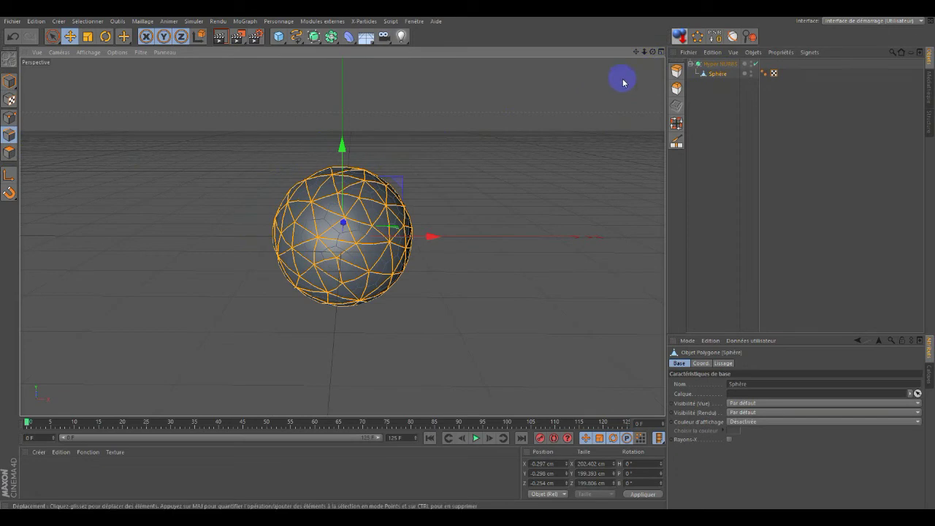
Make the Hyper NURBS and sphere editable as a single polygon object
left_click_drag(707, 76, 720, 67)
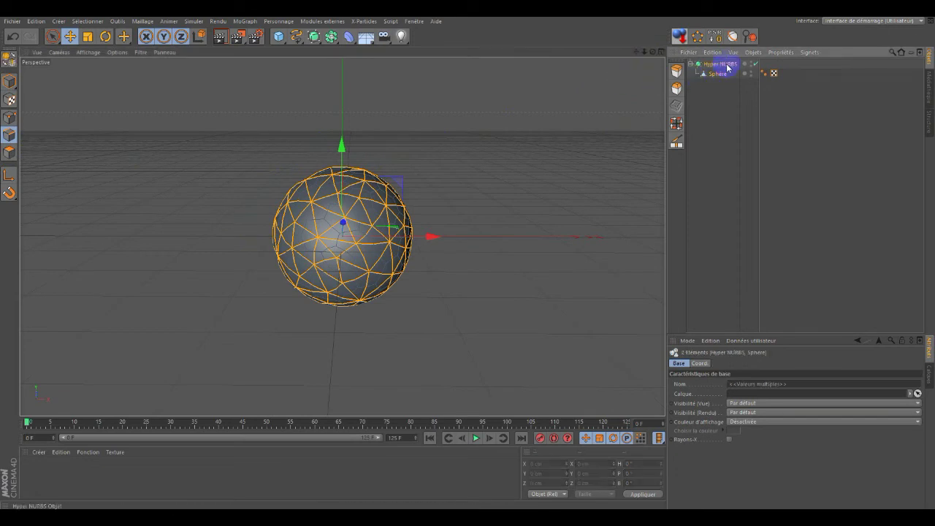
left_click(7, 61)
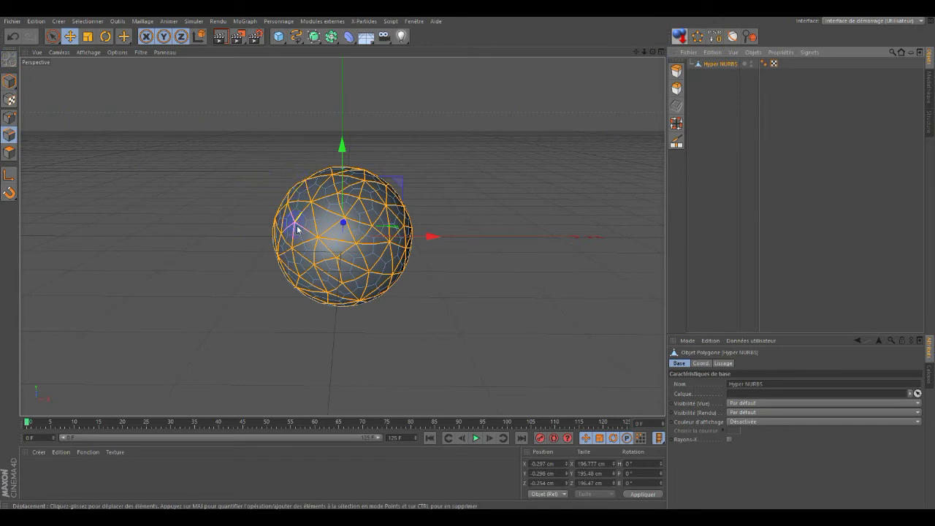
right_click(218, 189)
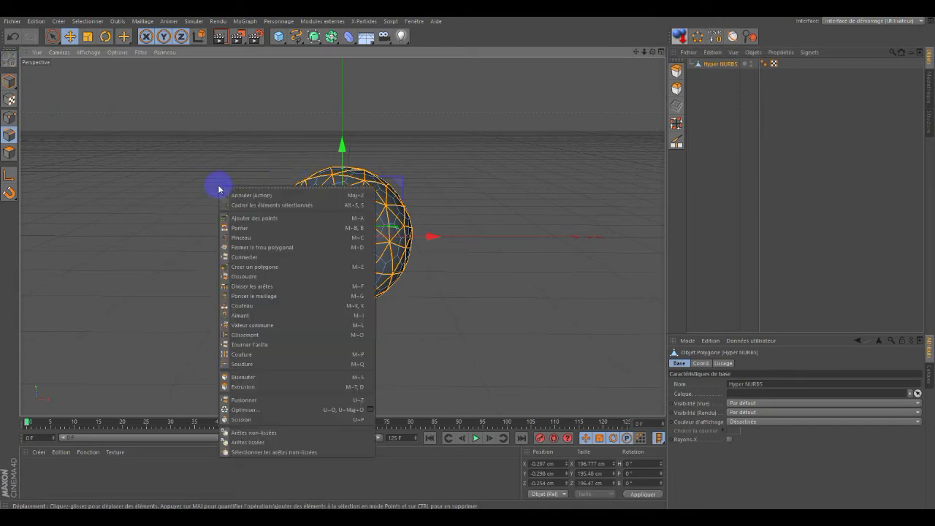
left_click(248, 279)
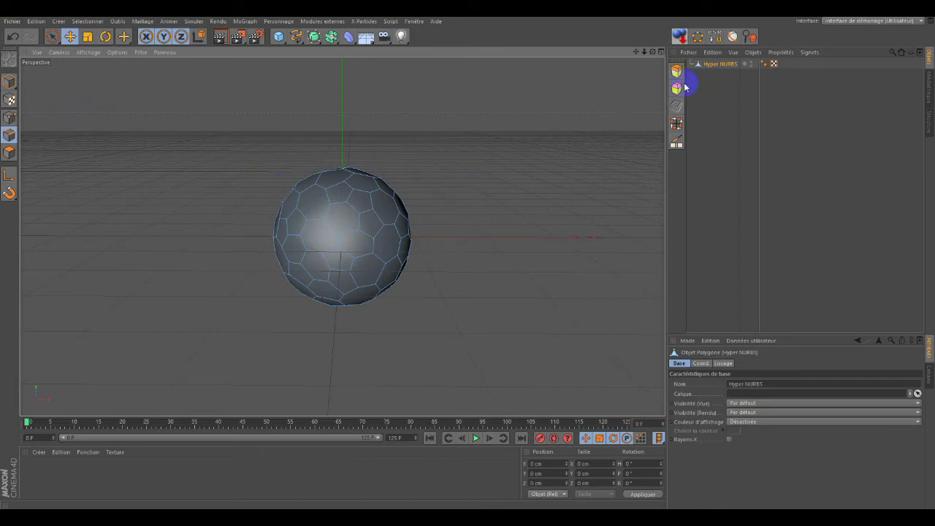
Rename the converted object to 'sphere'
double_click(719, 64)
type("spher")
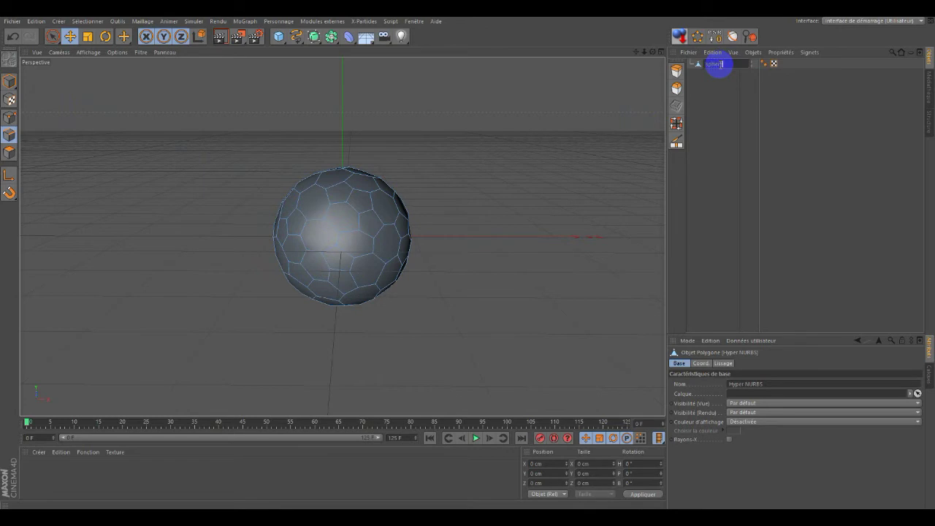
type("e")
key("Return")
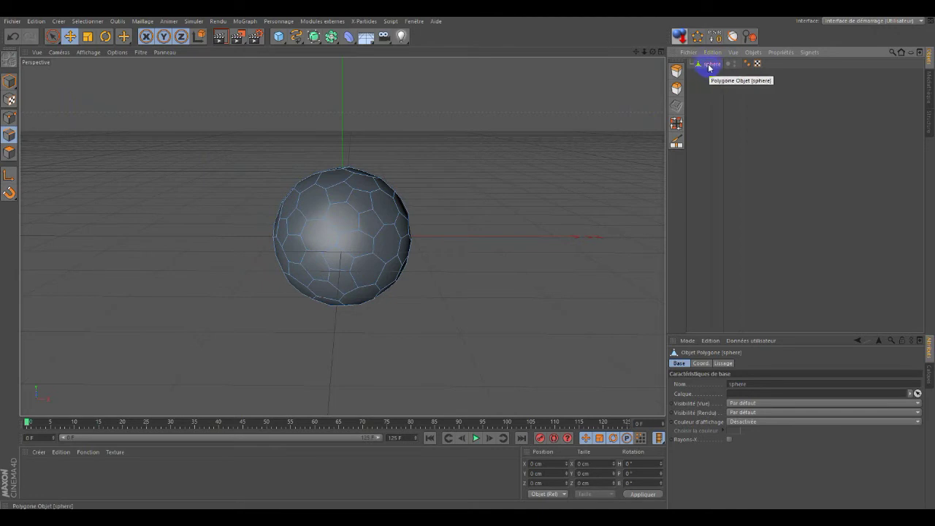
Duplicate the sphere as sphere.1, hide the copy in the viewport, and reorder them
left_click_drag(706, 66, 709, 73, "ctrl")
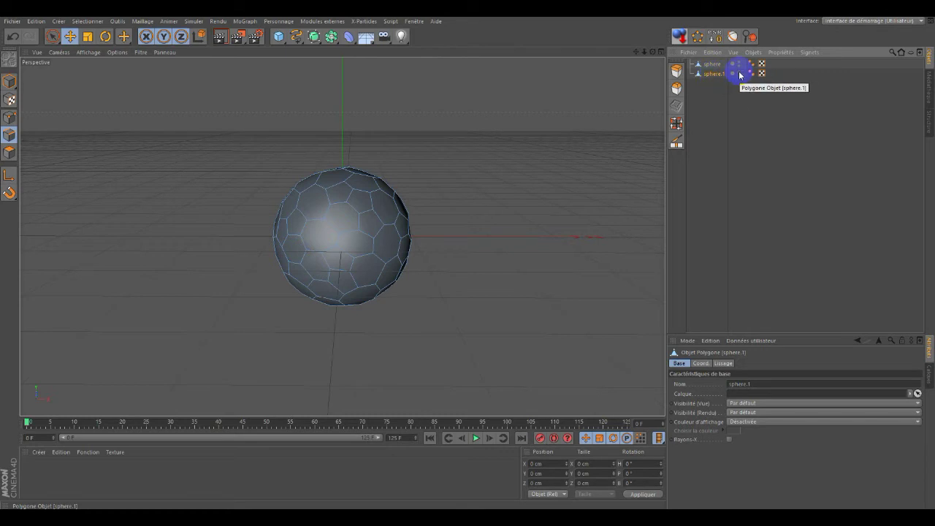
left_click(738, 72)
left_click(739, 72)
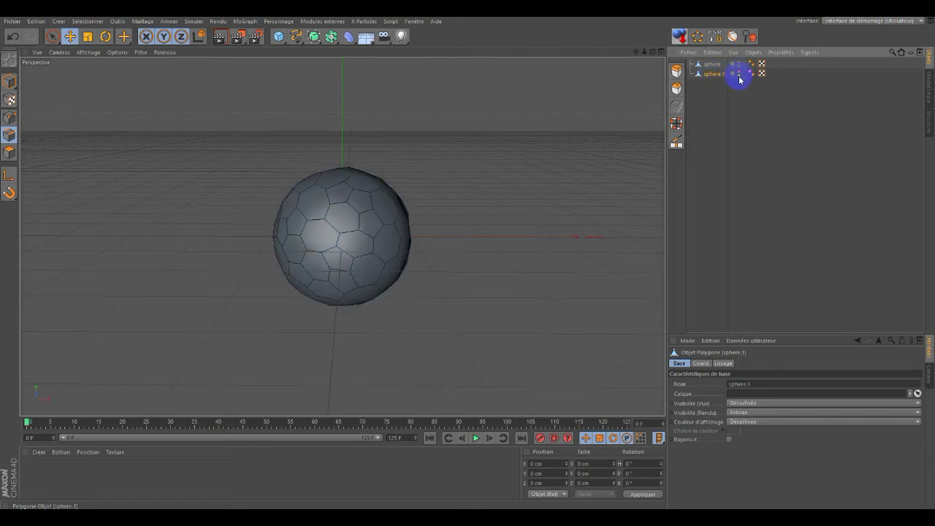
left_click(709, 66)
left_click_drag(709, 65, 712, 77)
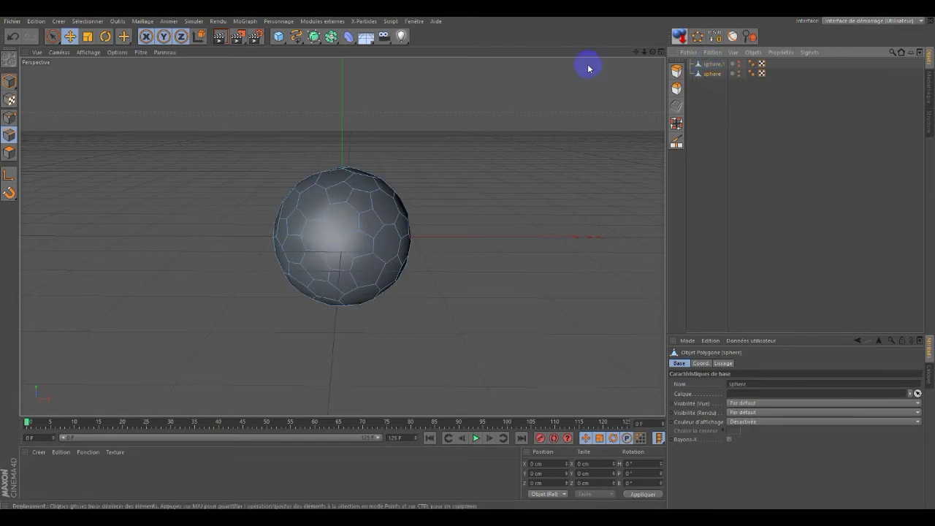
Add a Connecter object and place the sphere inside it
left_click(331, 36)
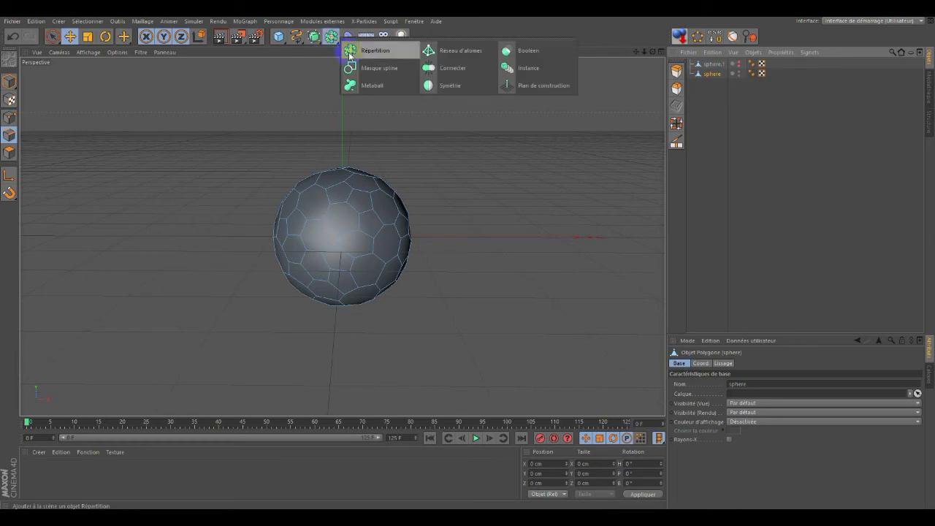
left_click(449, 71)
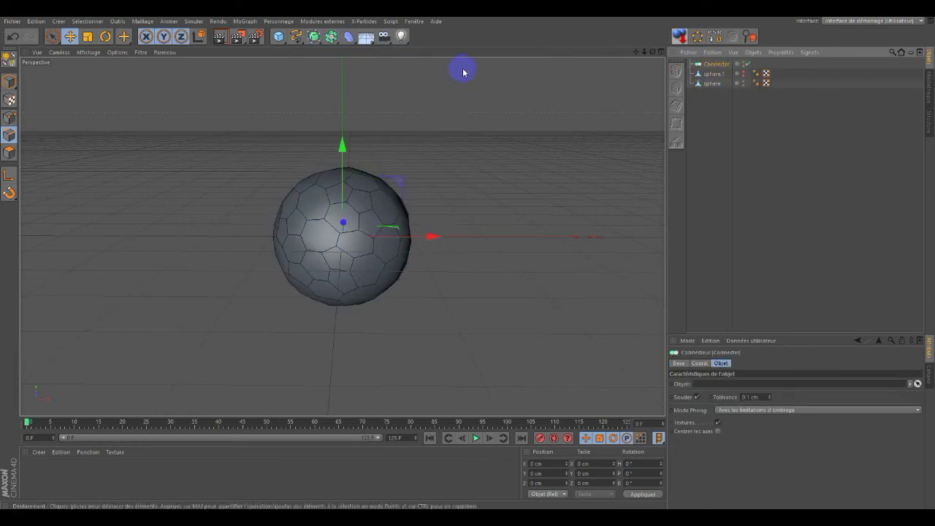
left_click_drag(716, 76, 717, 76)
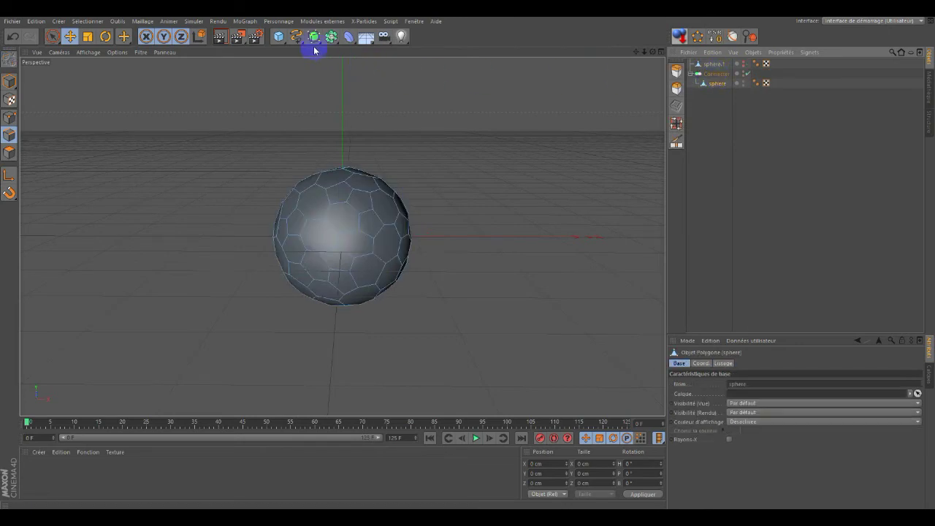
Add a Neutre null object and nest the Connecter inside it
left_click(278, 36)
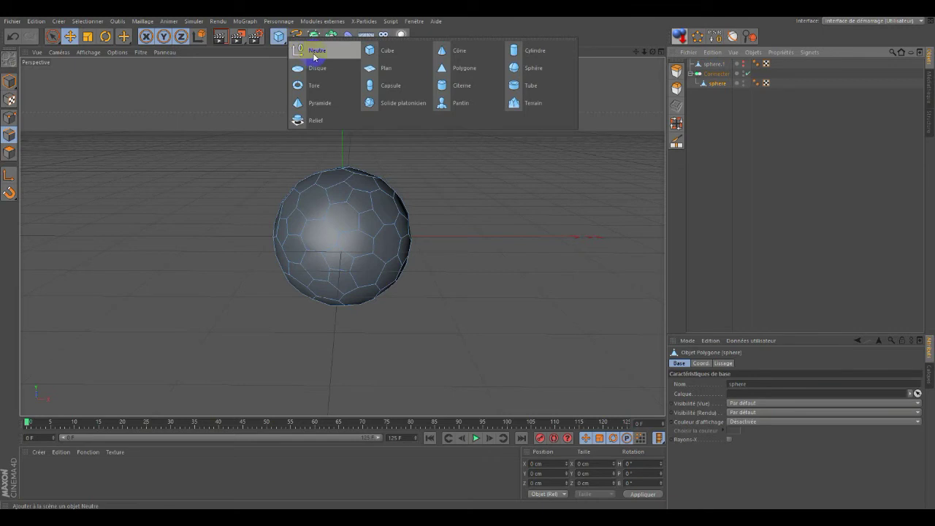
left_click(314, 56)
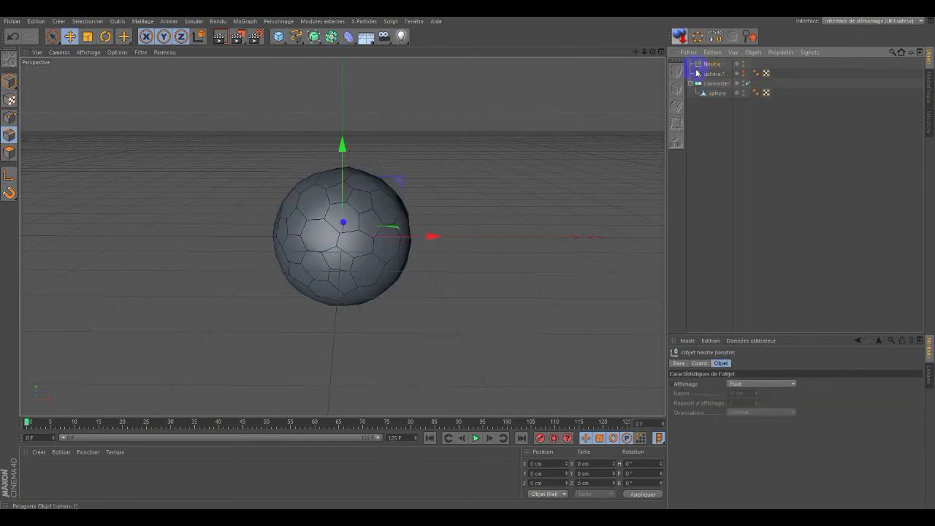
mouse_move(707, 82)
left_mouse_down()
mouse_move(716, 75)
mouse_move(709, 89)
left_mouse_up()
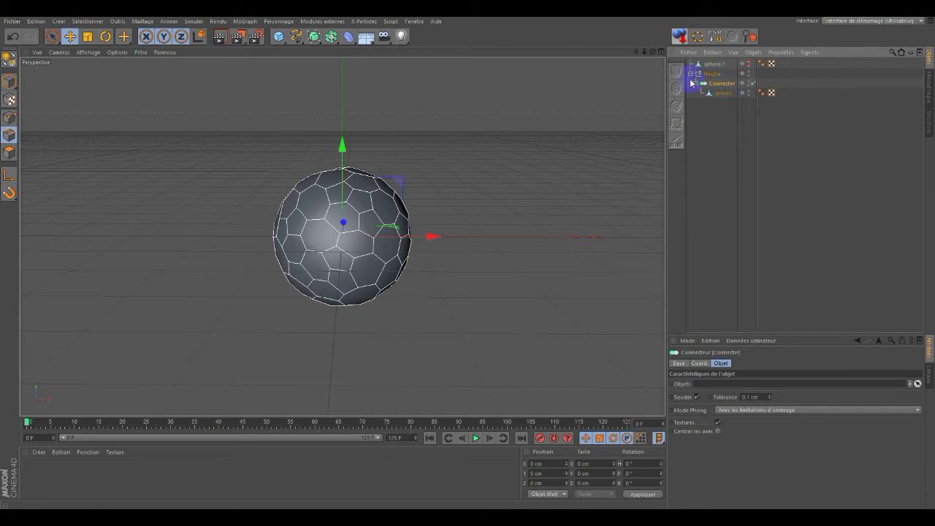
Add a MoGraph Extrusion and make it act on the sphere
left_click(247, 21)
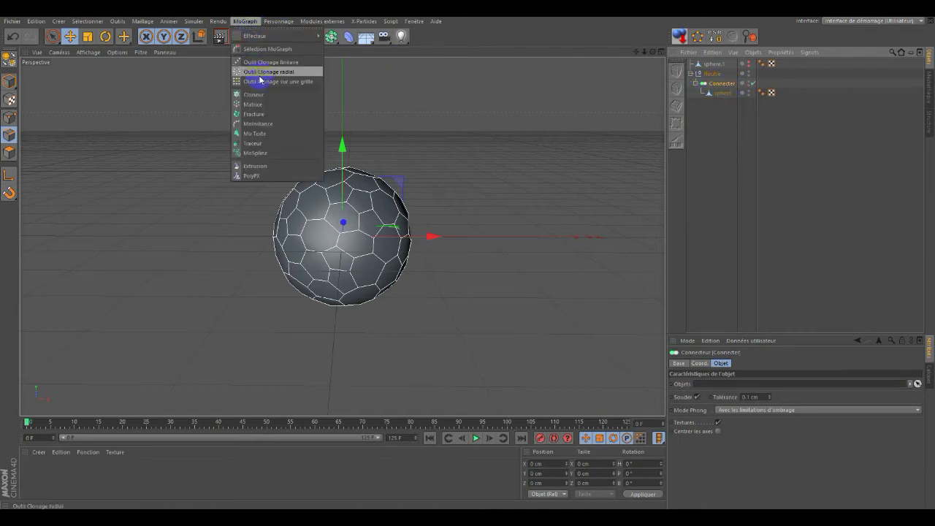
left_click(254, 167)
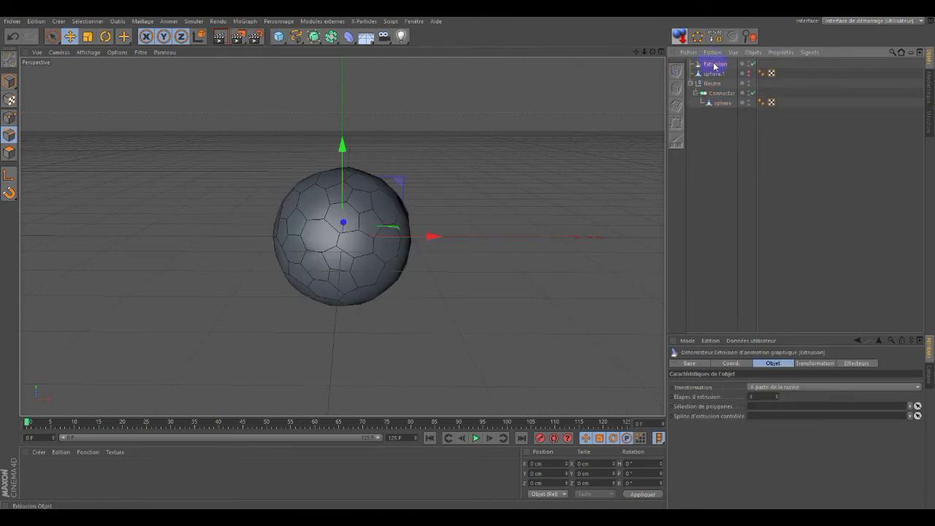
left_click_drag(719, 76, 722, 107)
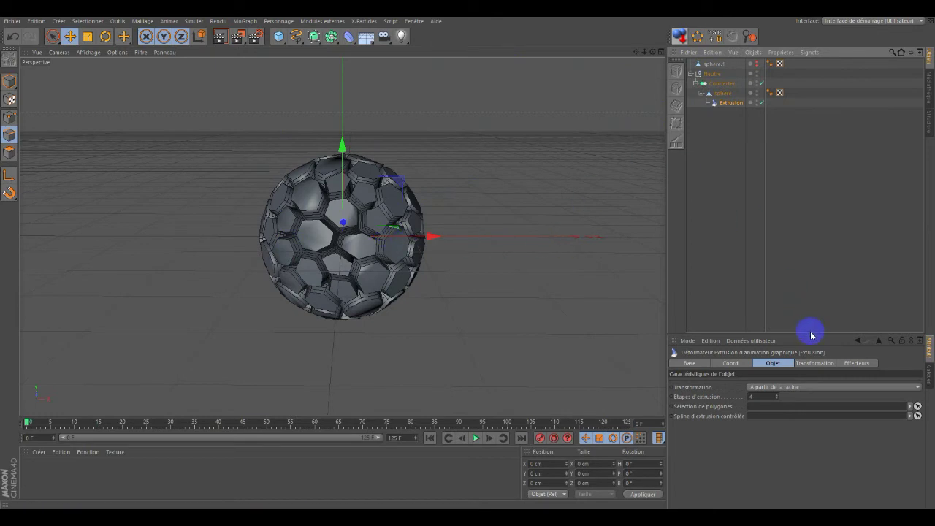
left_click_drag(806, 335, 785, 221)
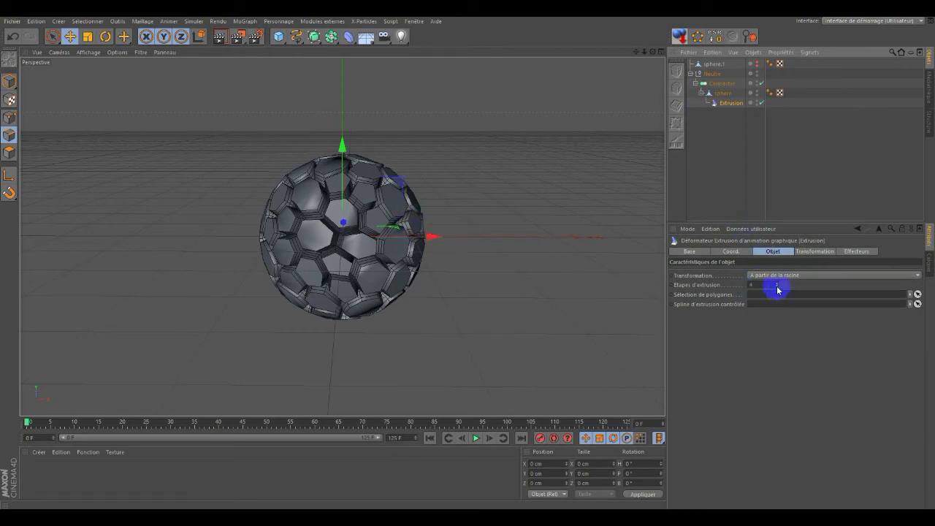
Lower the extrusion steps to 1 and set Transformation to Par étapes
left_click(776, 287)
left_click(776, 288)
left_click(776, 288)
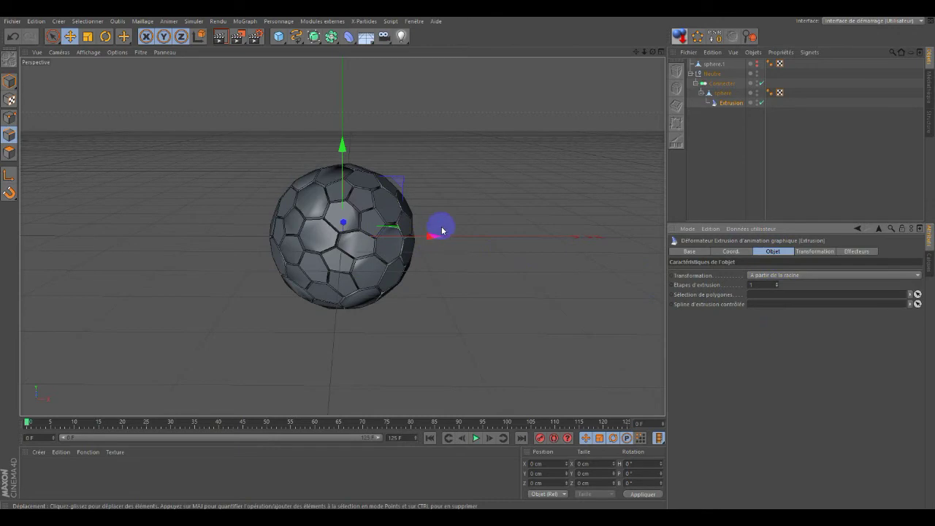
left_click(812, 276)
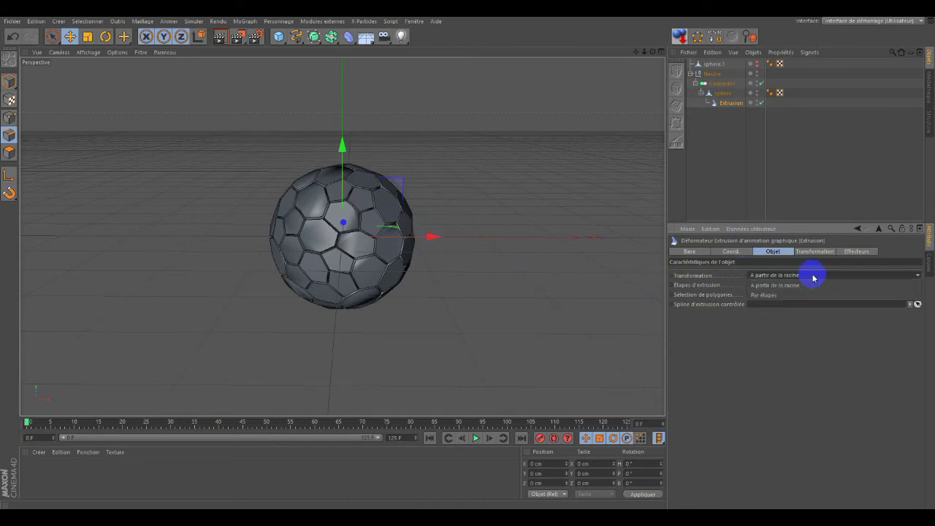
left_click(804, 294)
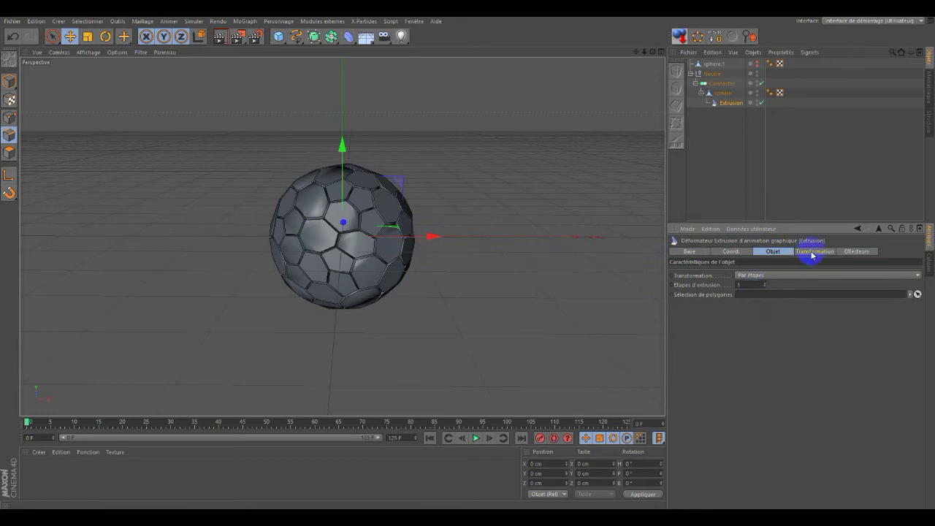
left_click(813, 252)
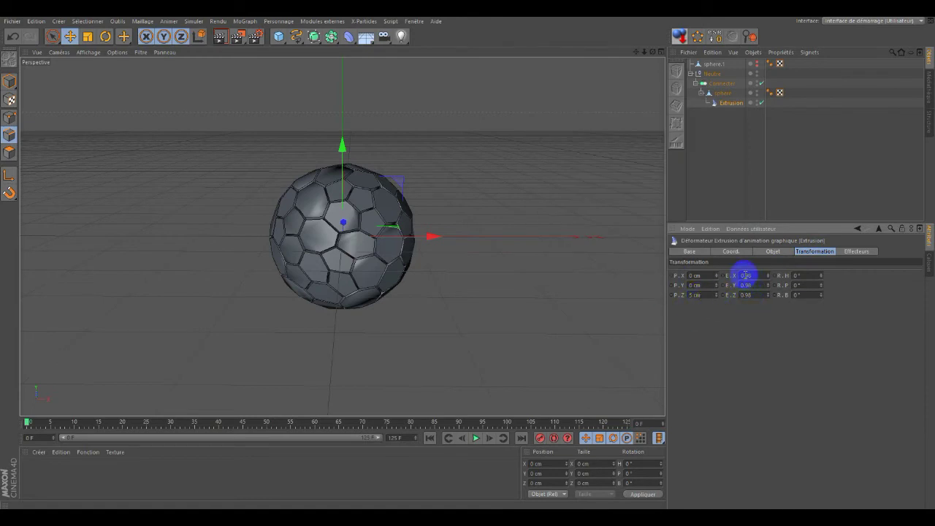
Set the extrusion scale E.X, E.Y and E.Z to 0.7 and raise the steps to 2
double_click(747, 275)
type("0.7")
key("Return")
left_click_drag(766, 284, 757, 286)
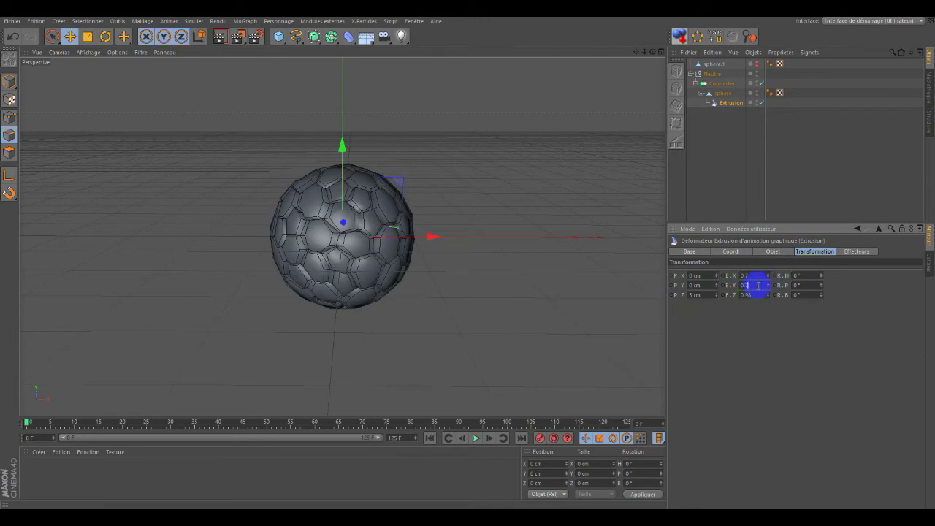
type("7")
key("Return")
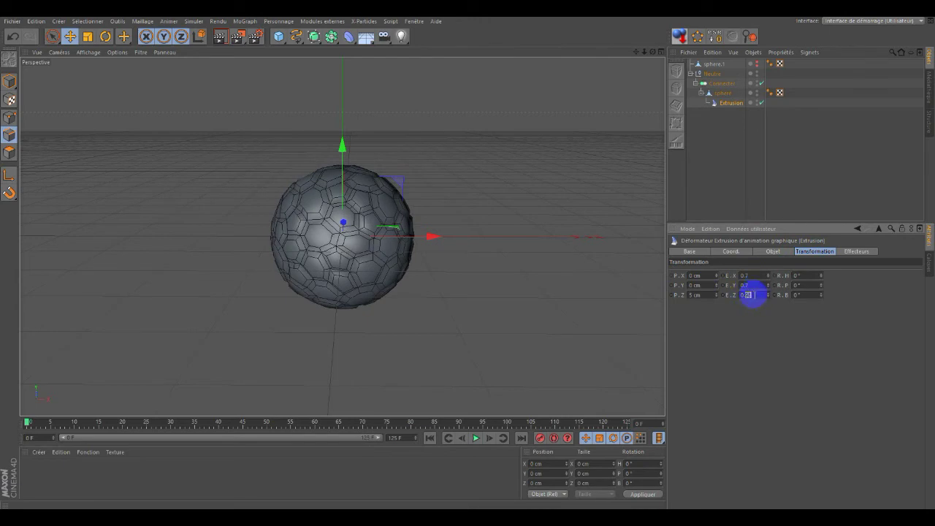
type("0.7")
left_click(772, 251)
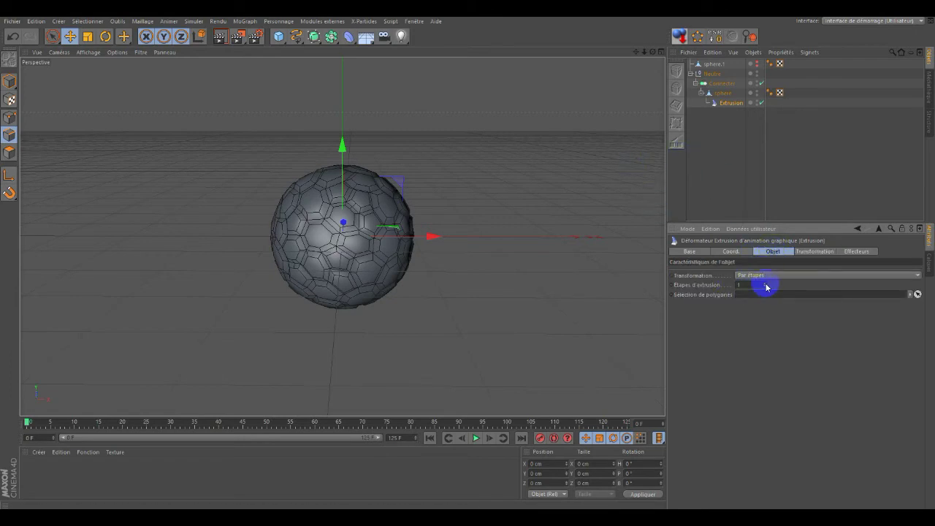
left_click(766, 285)
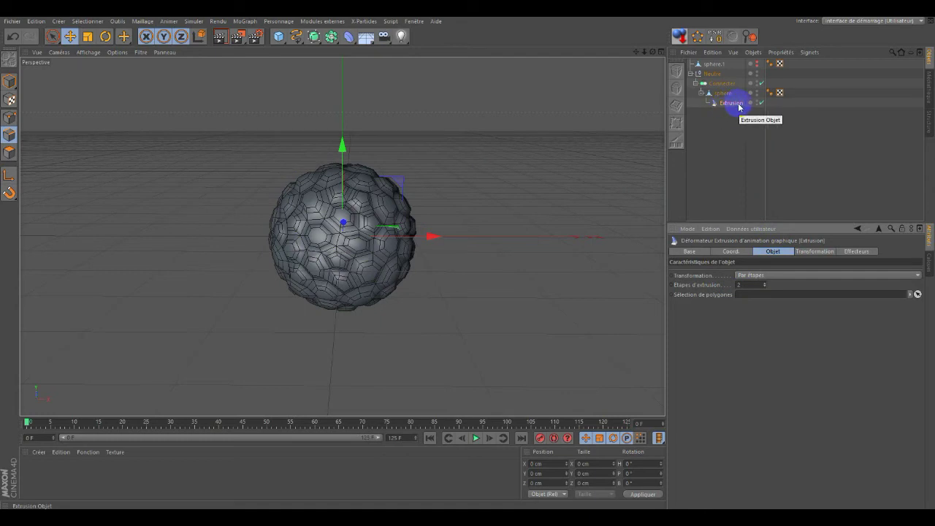
Add a Randomisation effector inside the Neutre null group
left_click(236, 23)
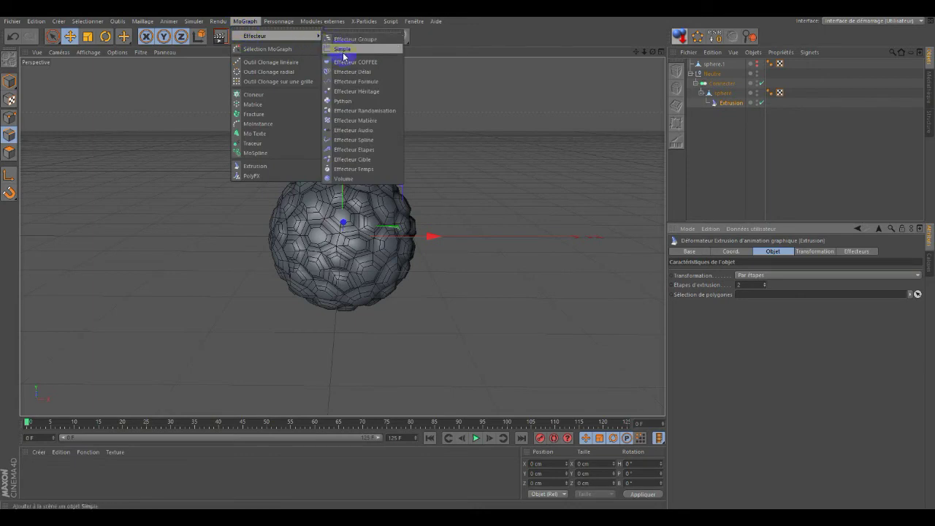
left_click(365, 111)
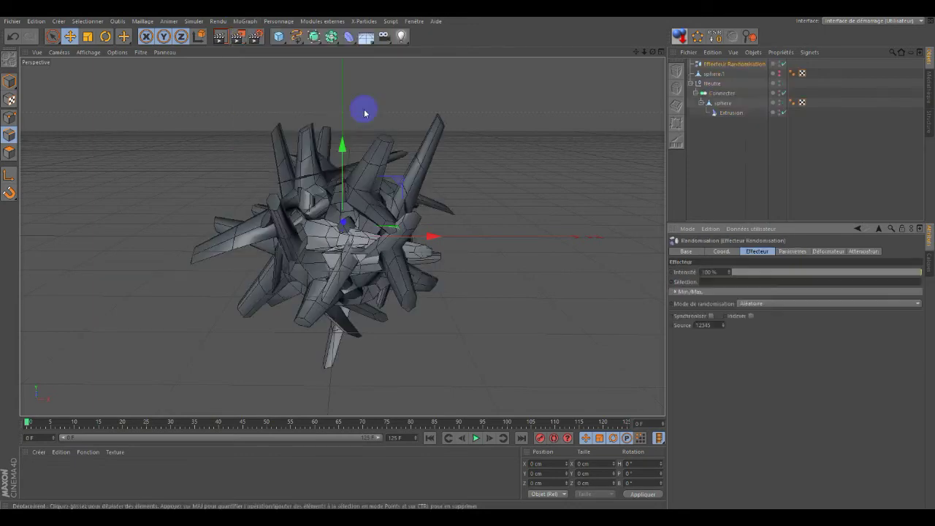
left_click_drag(729, 66, 721, 86)
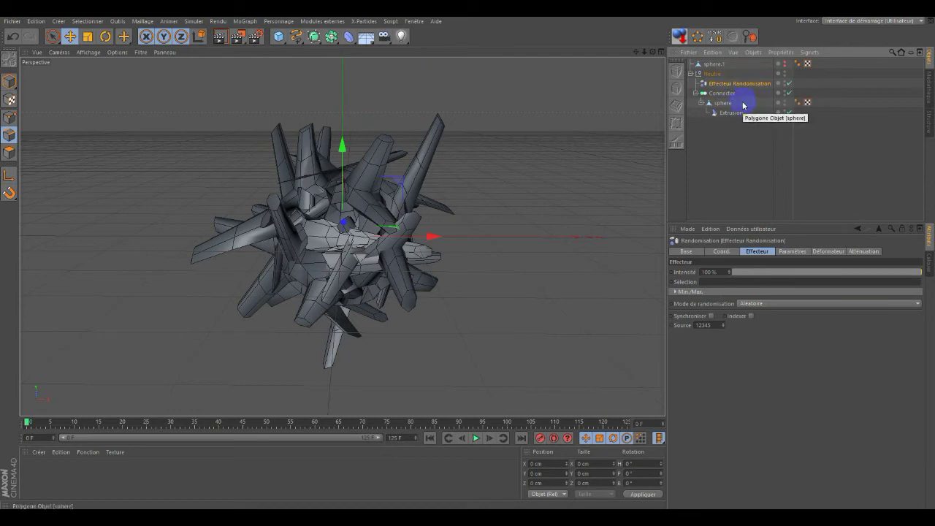
Set the effector's position offsets to P.Y 0 cm and P.Z 24 cm
left_click(788, 252)
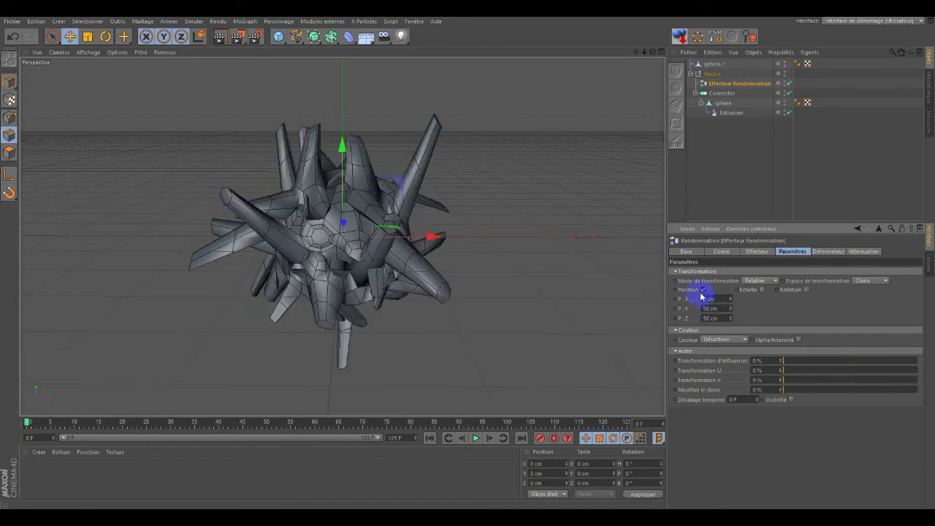
left_click_drag(701, 296, 712, 314)
double_click(710, 308)
type("0")
key("Return")
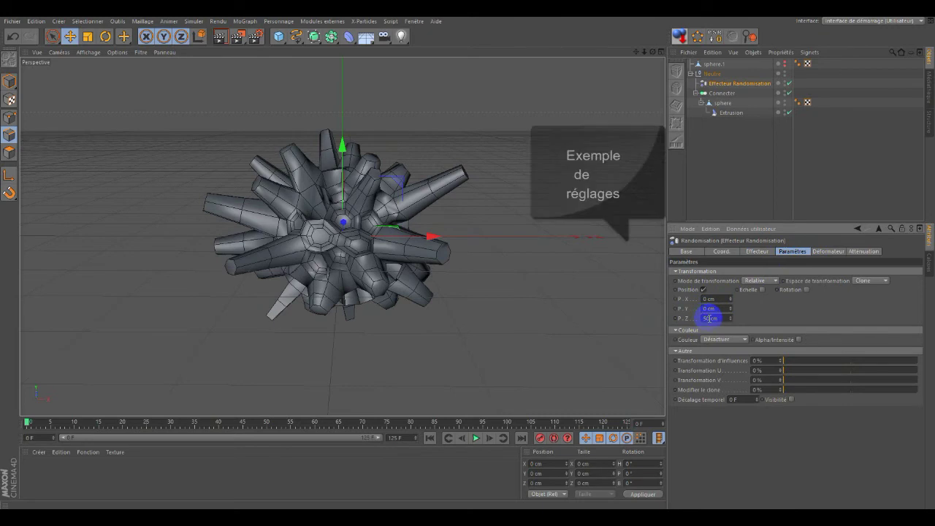
double_click(708, 318)
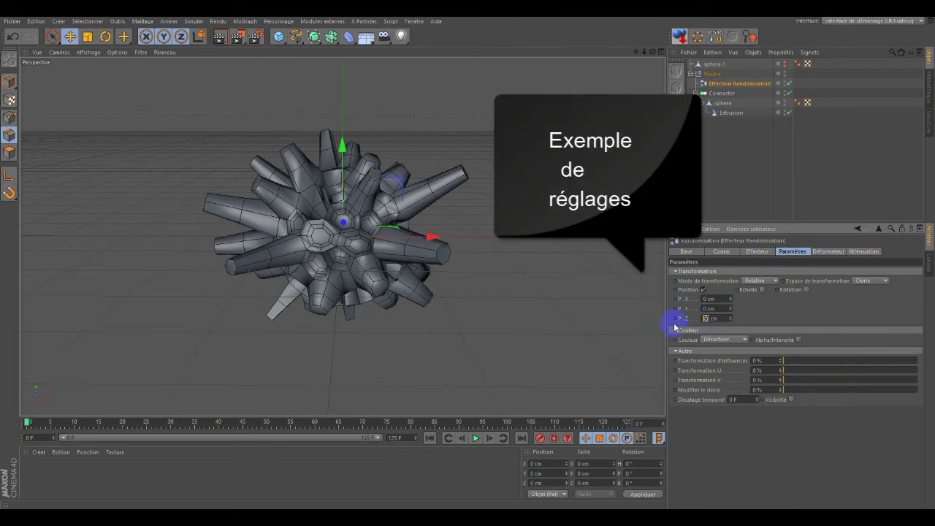
type("24")
key("Return")
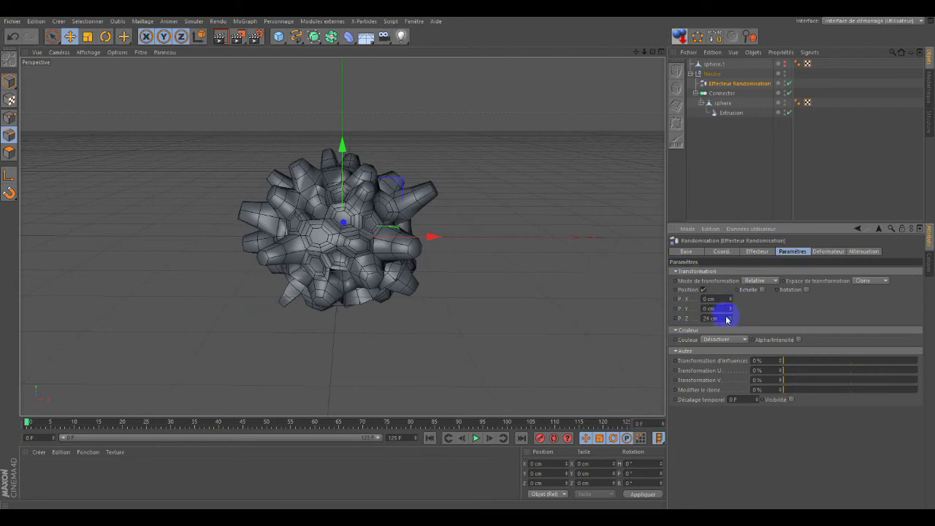
left_click(827, 252)
left_click(793, 255)
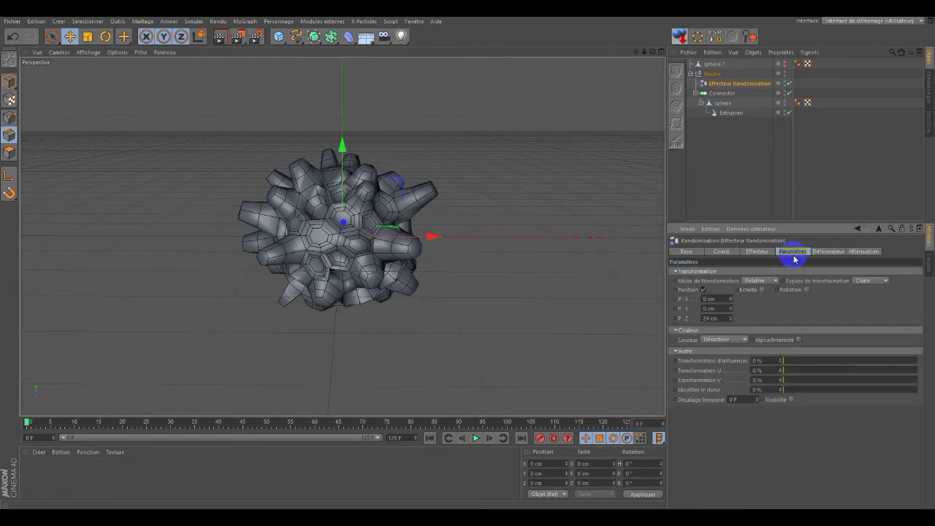
left_click(757, 253)
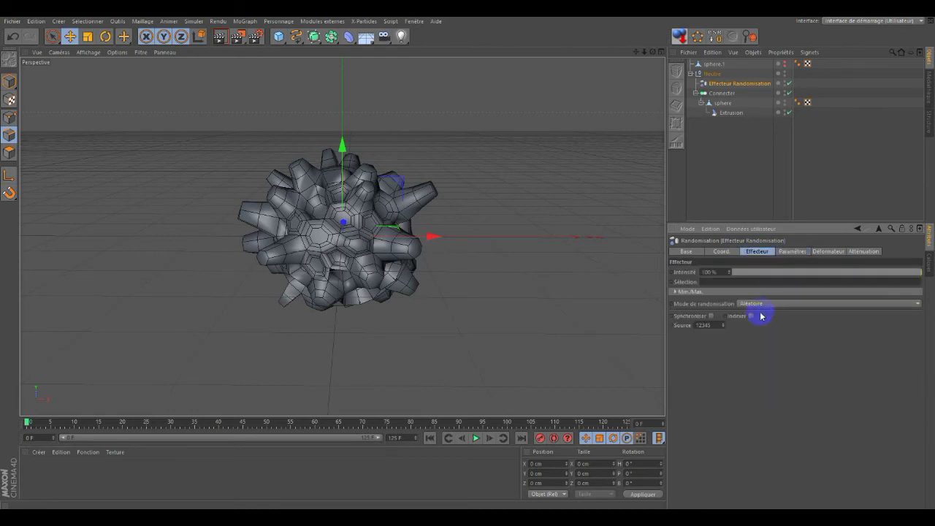
Switch the Randomisation effector to Bruit noise mode and start animation playback
left_click(788, 306)
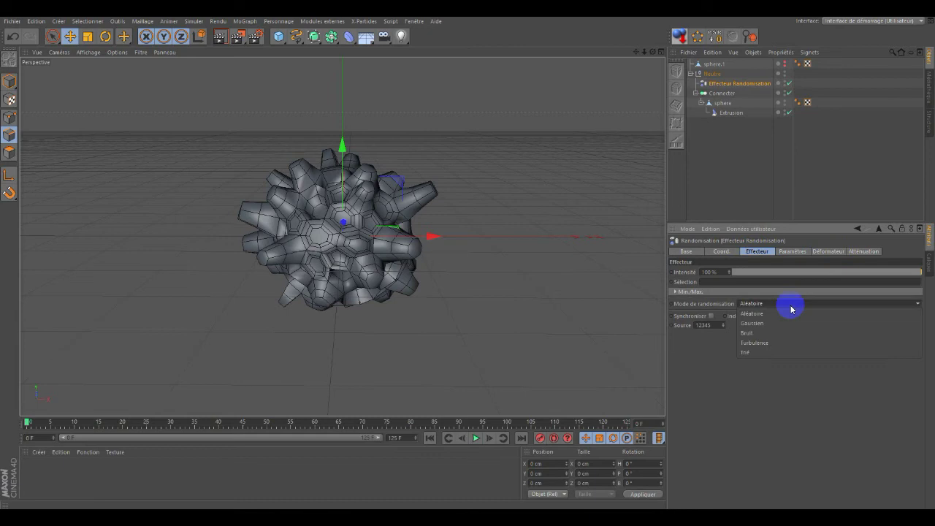
left_click(754, 334)
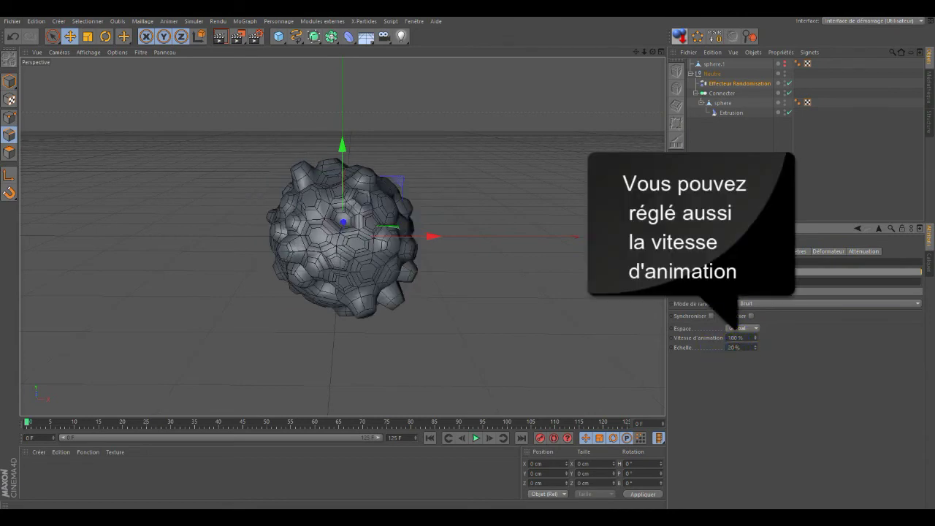
left_click(476, 438)
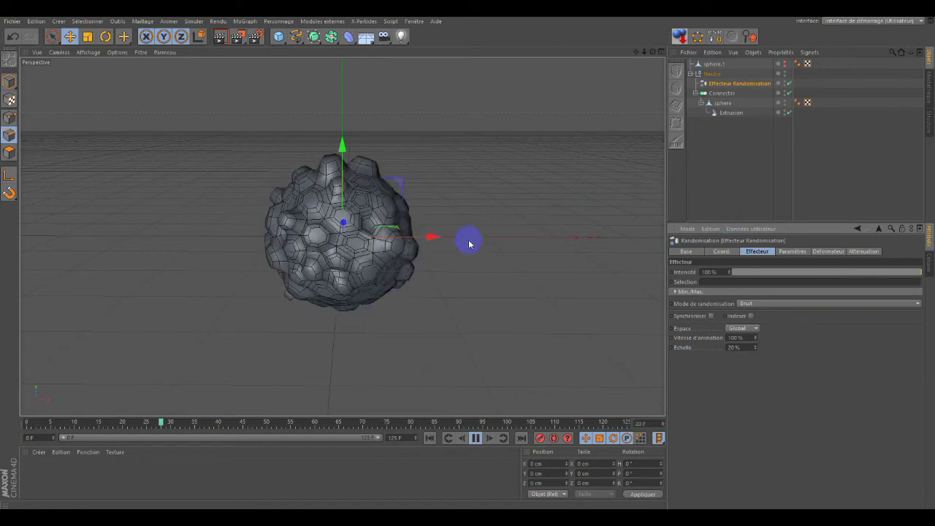
Preview up to 4 extrusion steps on the Extrusion, settle on 2, and stop playback
left_click(730, 112)
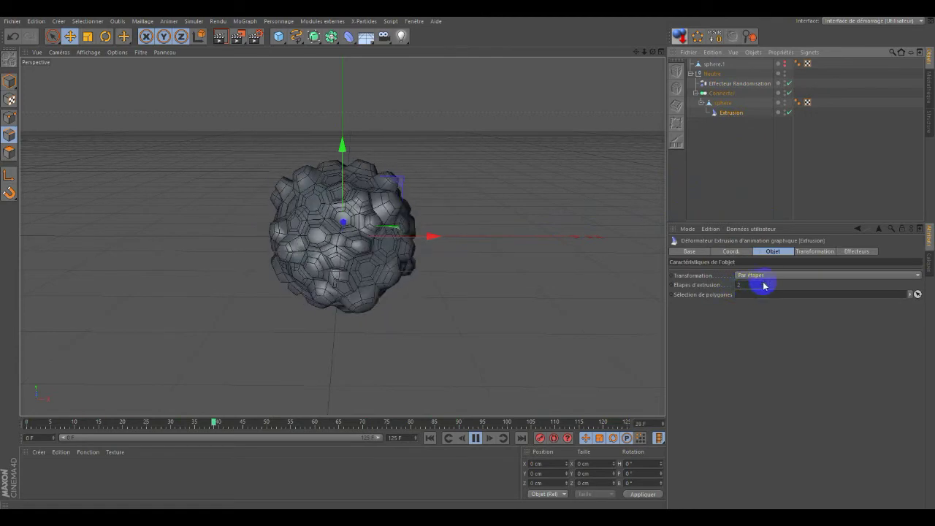
left_click(766, 286)
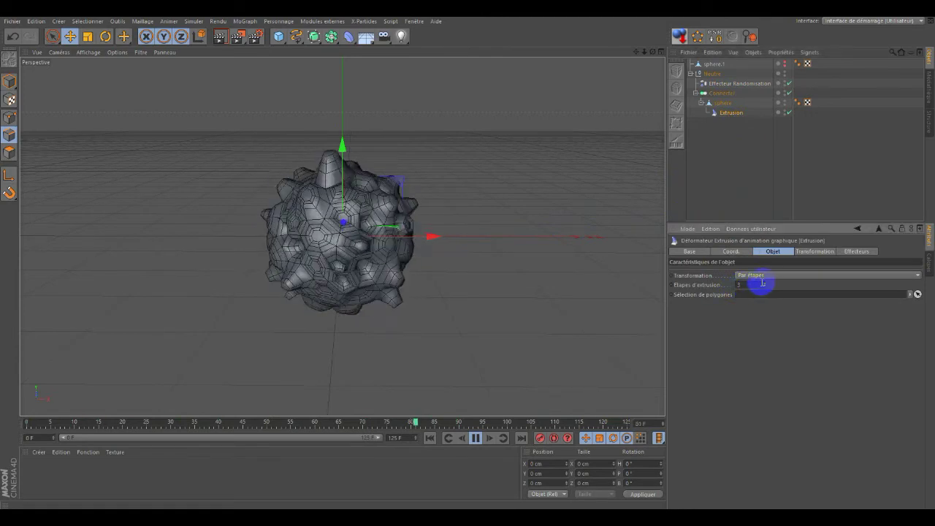
left_click(766, 285)
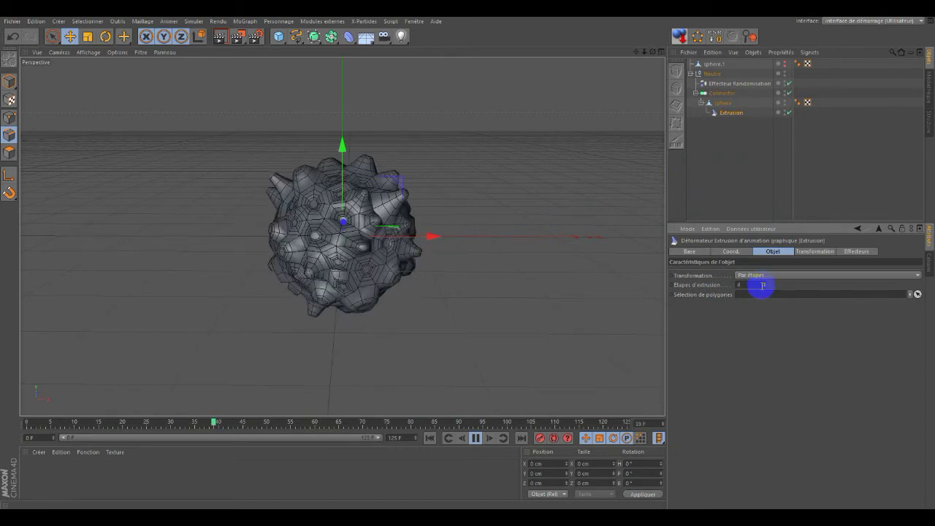
left_click(764, 286)
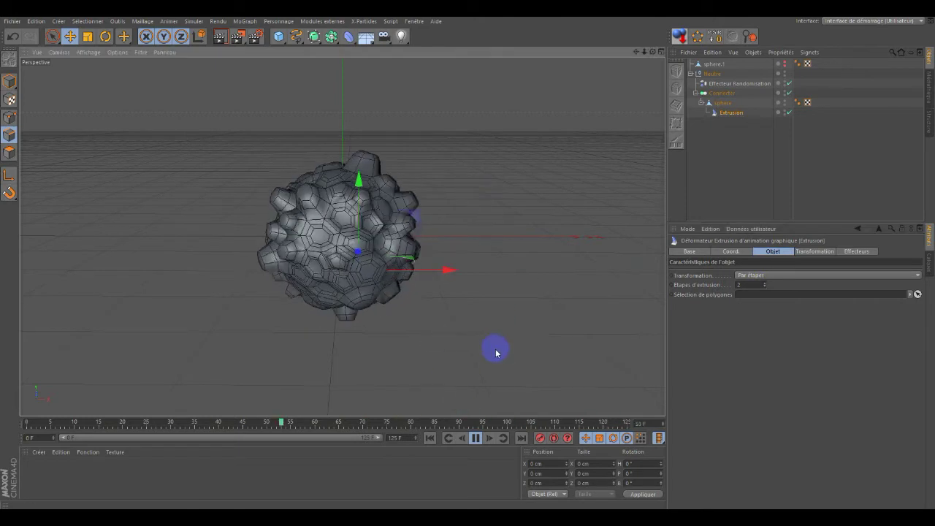
left_click(475, 437)
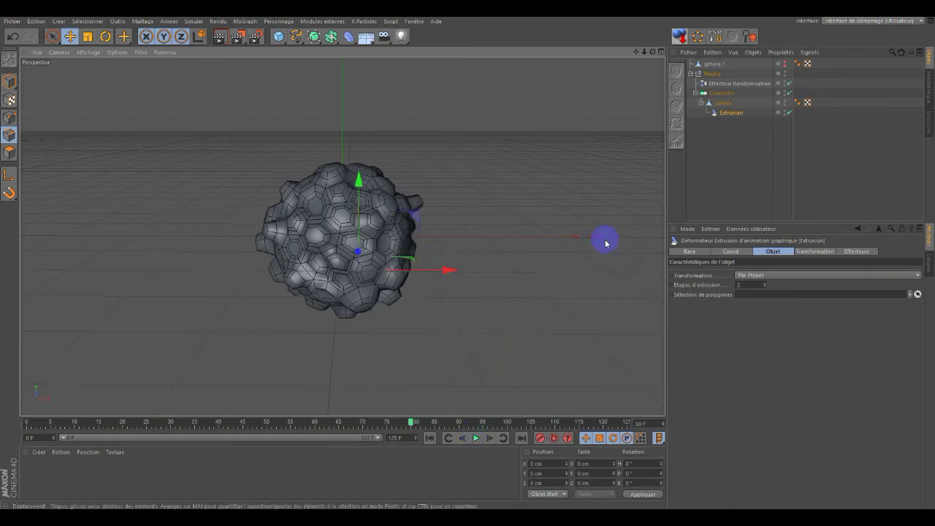
Collapse and hide the Neutre group, then show and select sphere.1
left_click(690, 74)
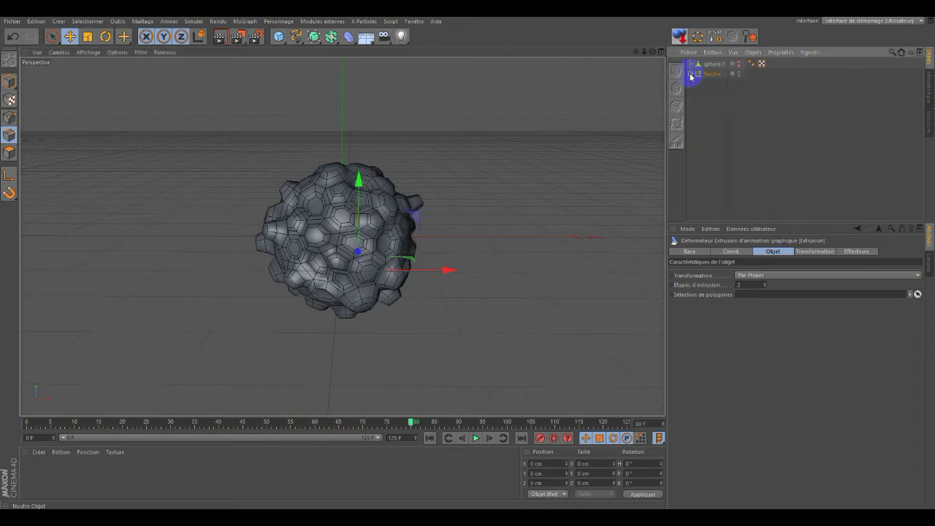
left_click(739, 72)
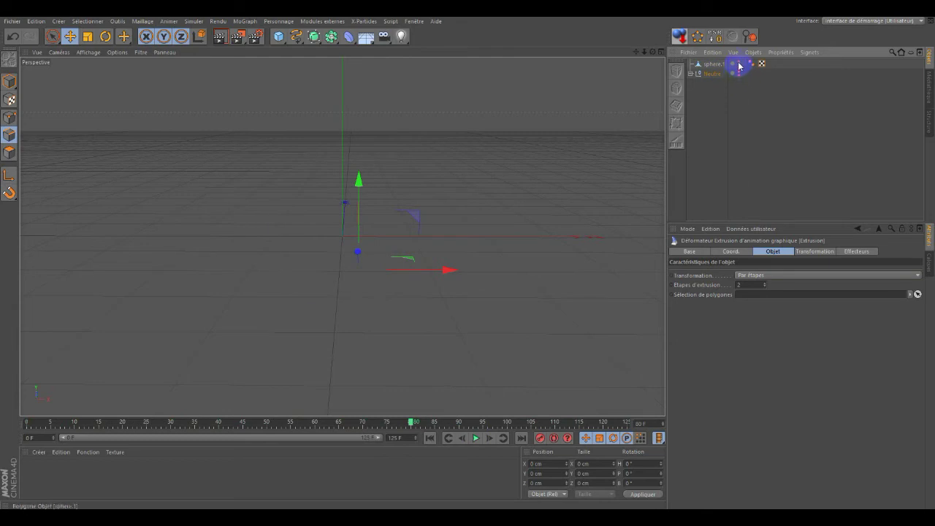
left_click(738, 65)
left_click(712, 64)
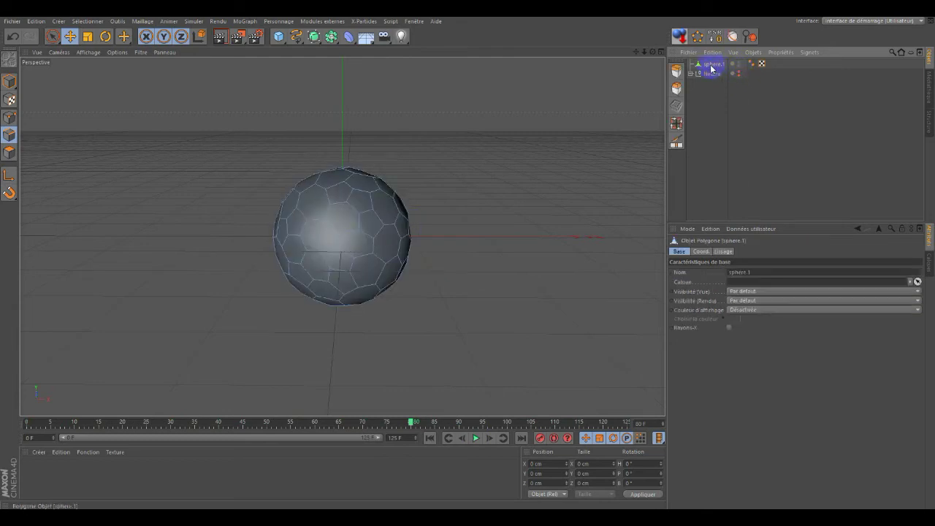
left_click(364, 205)
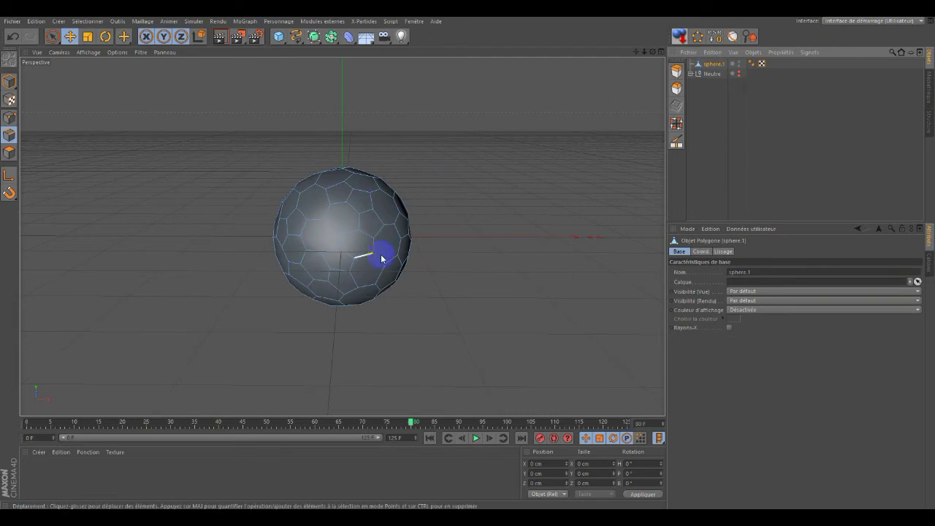
Switch sphere.1 to Edge mode and select all of its edges
left_click(10, 152)
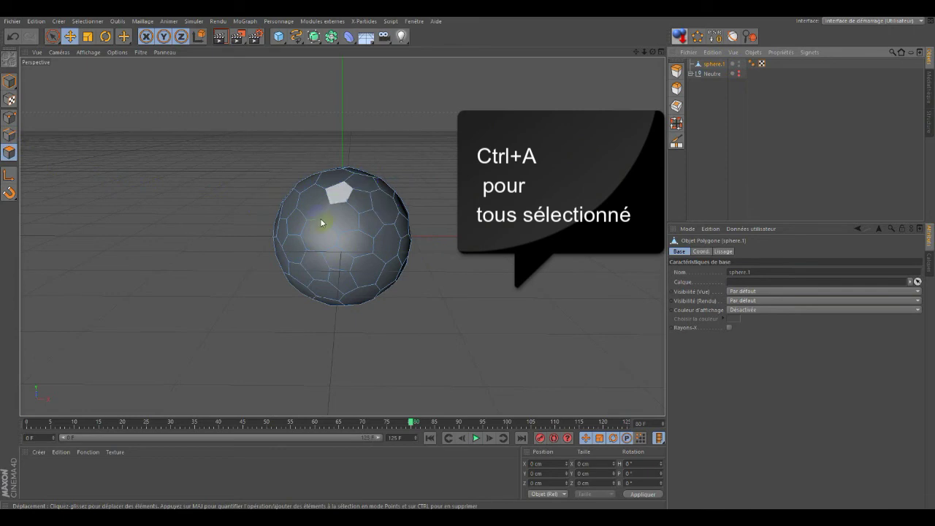
left_click(152, 179)
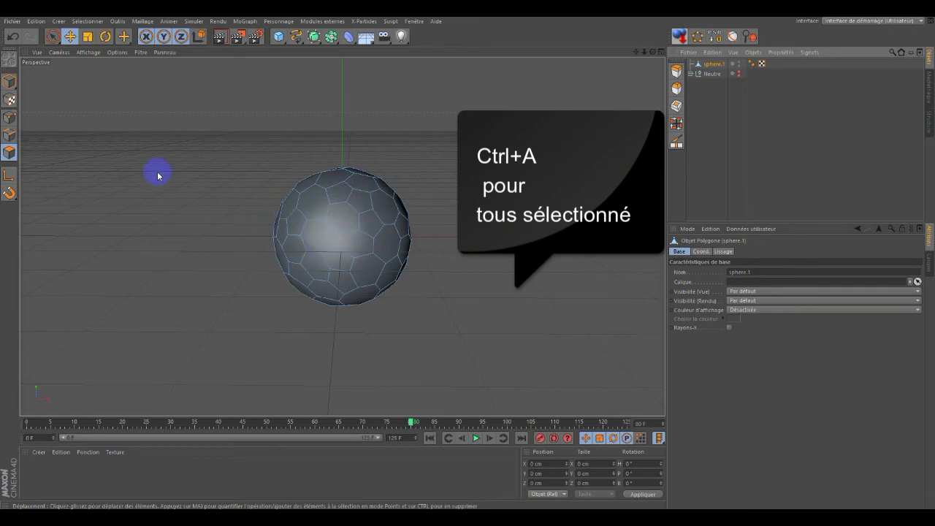
key("ctrl+a")
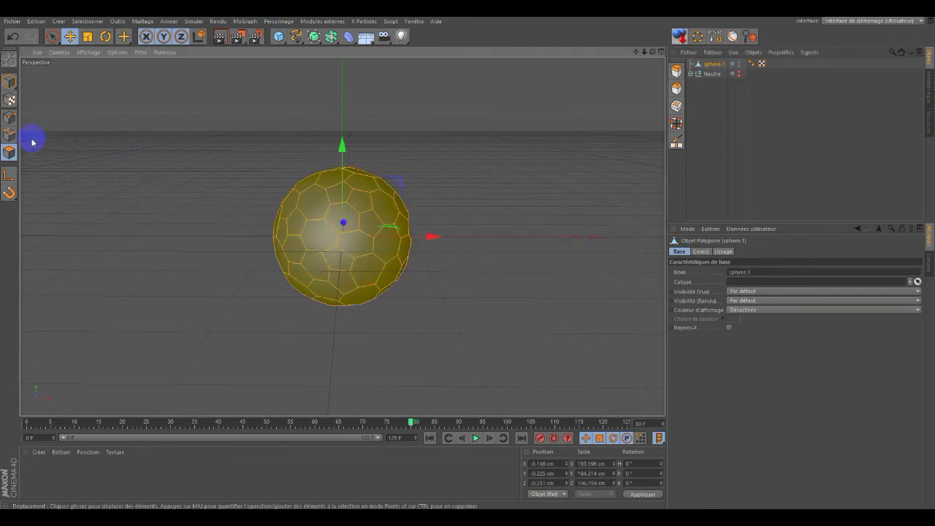
left_click(9, 137)
left_click(281, 211)
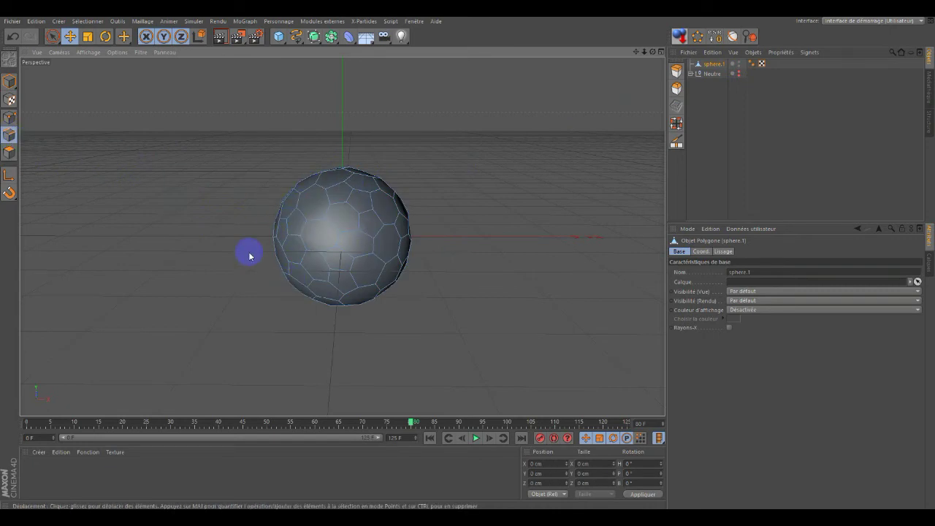
key("ctrl+a")
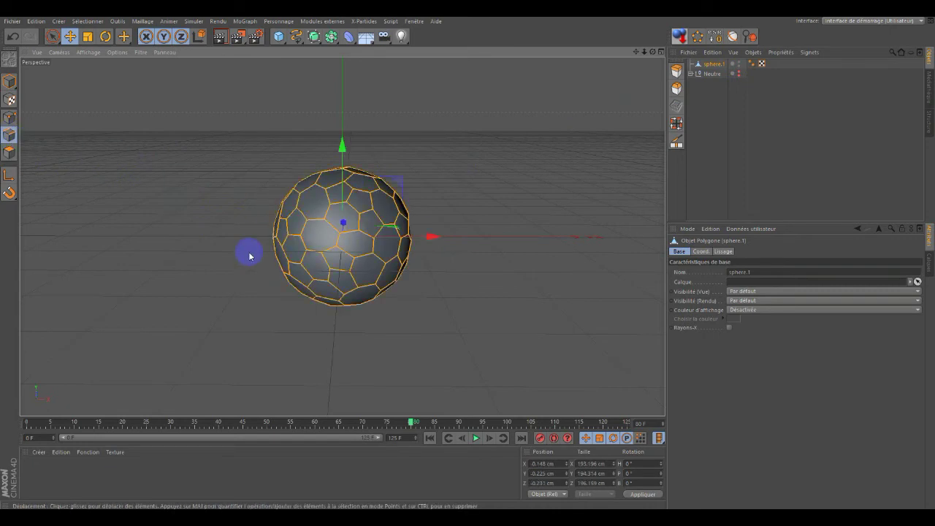
Bevel the selected edges with Biseauter, using a 3 cm inner offset and 5 cm extrusion
left_click(677, 89)
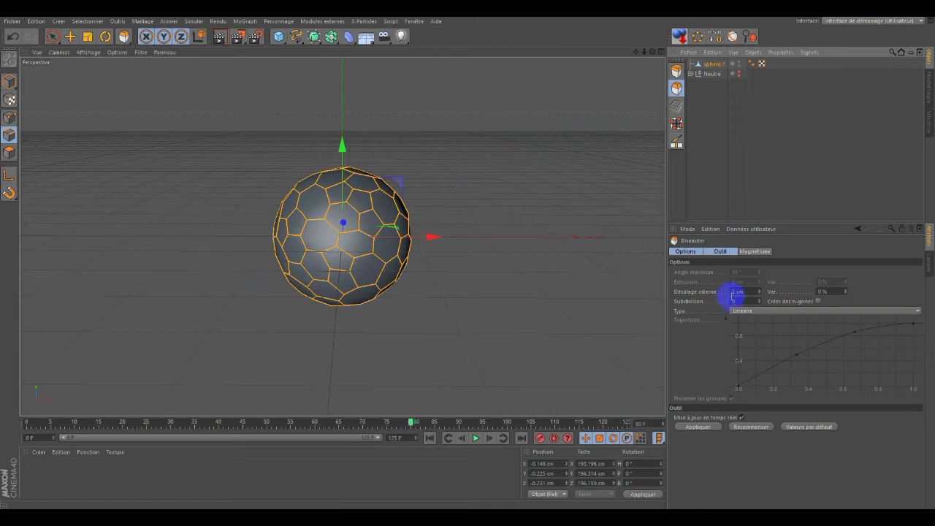
left_click_drag(466, 180, 467, 258)
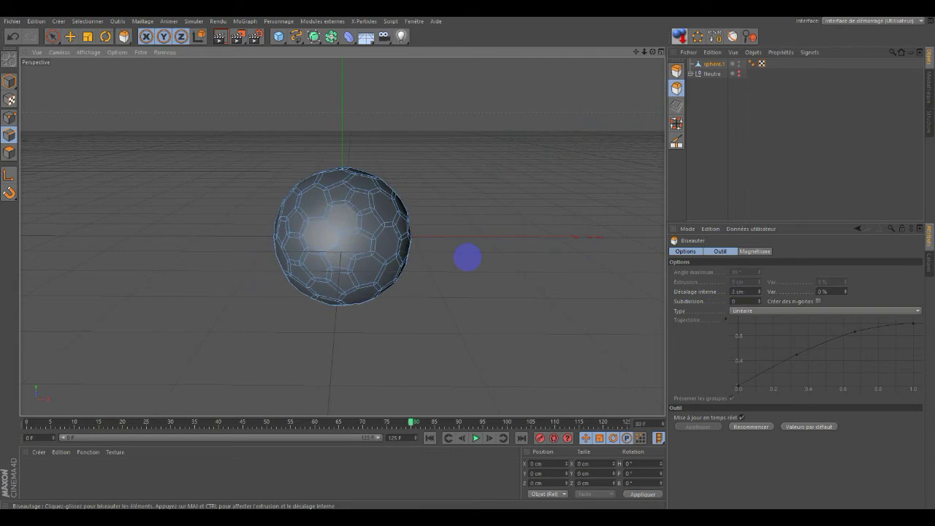
left_click(592, 99)
mouse_move(652, 51)
left_mouse_down()
mouse_move(468, 258)
mouse_move(567, 77)
left_mouse_up()
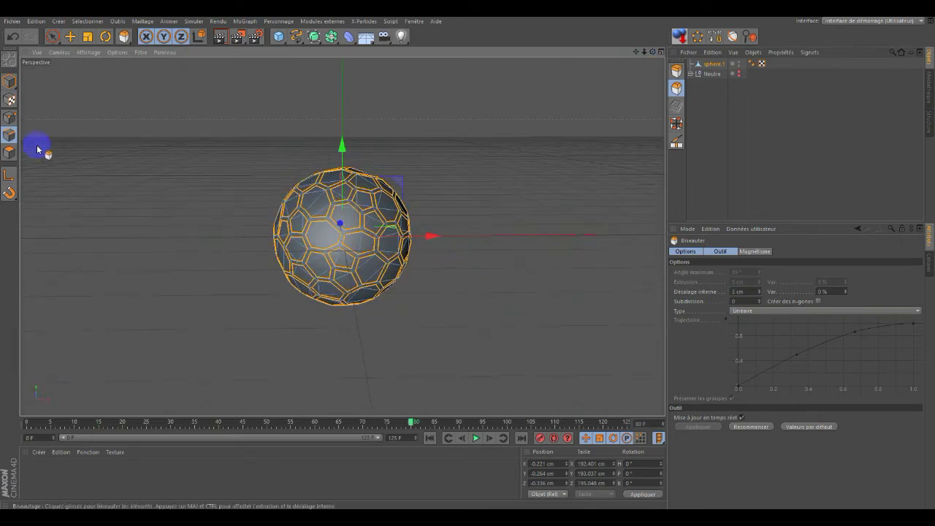
Delete the selected inner cell polygons to leave an open lattice sphere
left_click(10, 153)
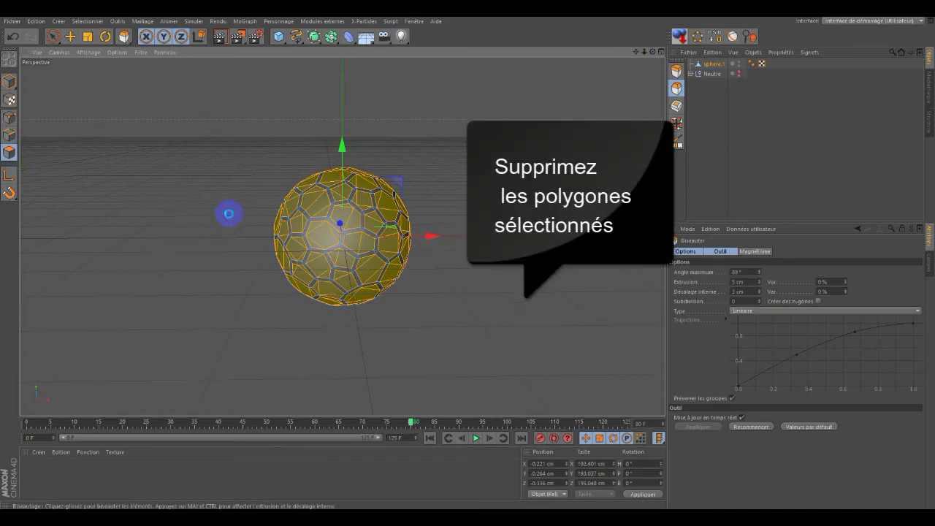
key("Delete")
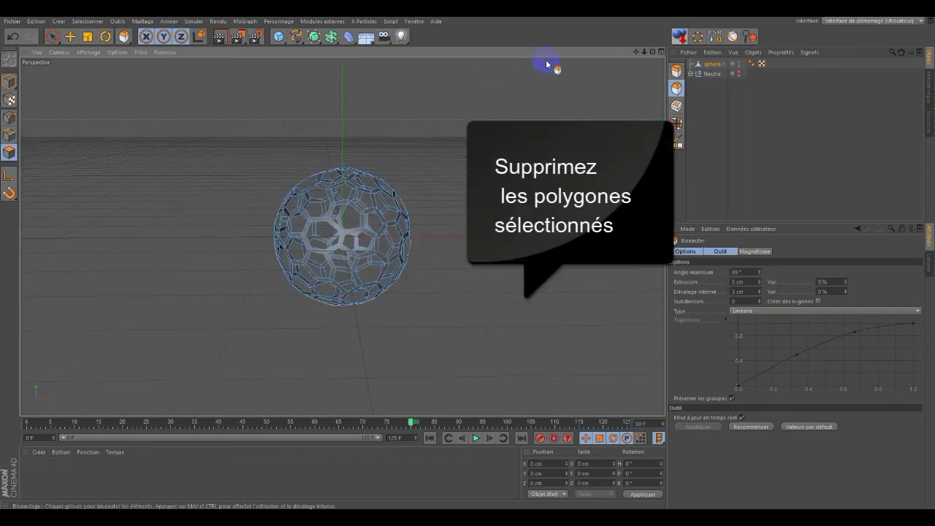
left_click_drag(460, 256, 467, 257, "alt")
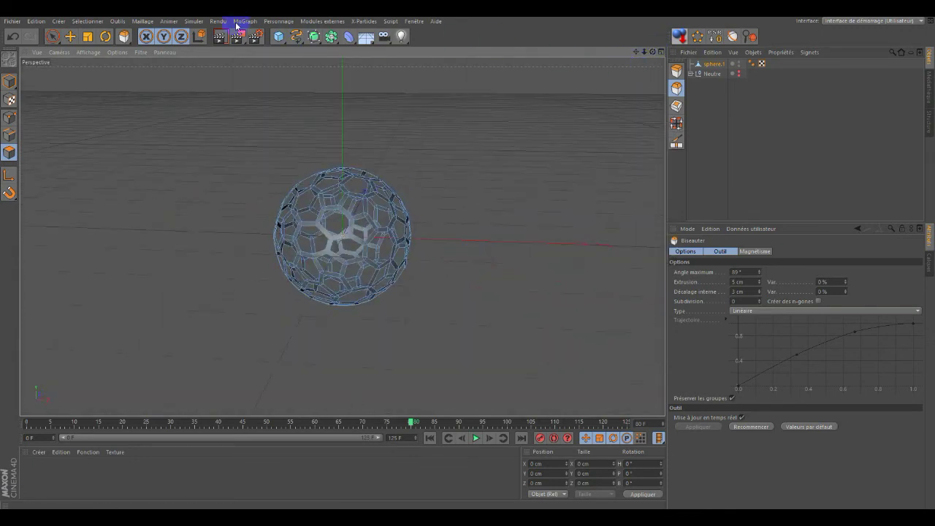
Put sphere.1 inside a NURBS Tissu with 0 subdivisions and 2 cm thickness
left_click(193, 21)
mouse_move(196, 36)
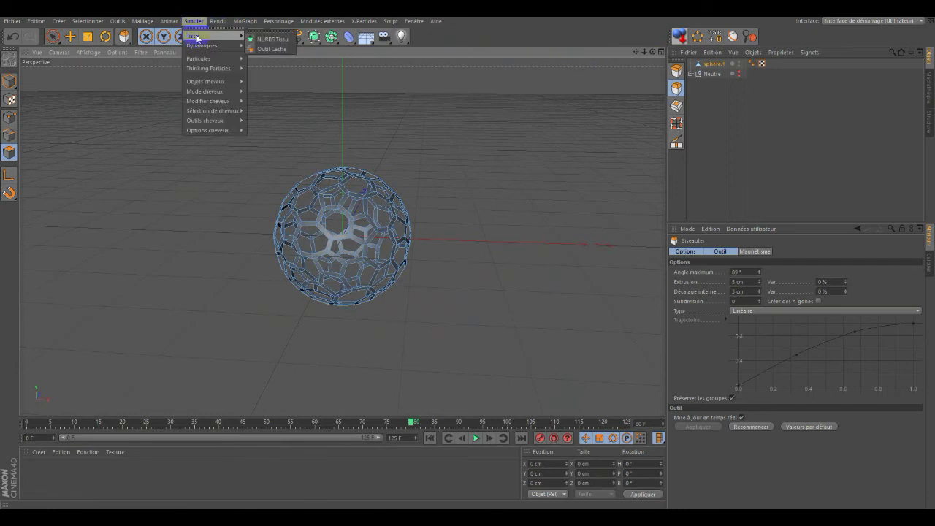
left_click(263, 42, "alt")
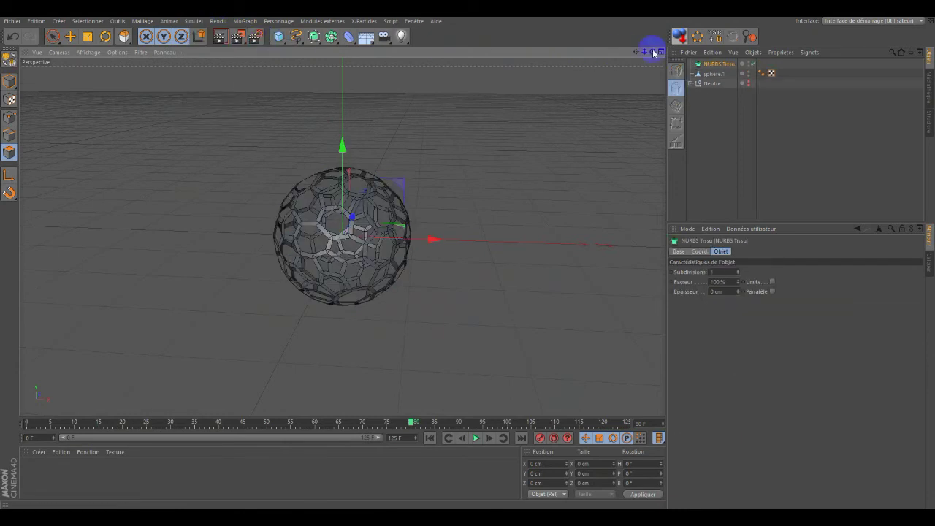
left_click_drag(714, 79, 718, 65)
left_click(717, 65)
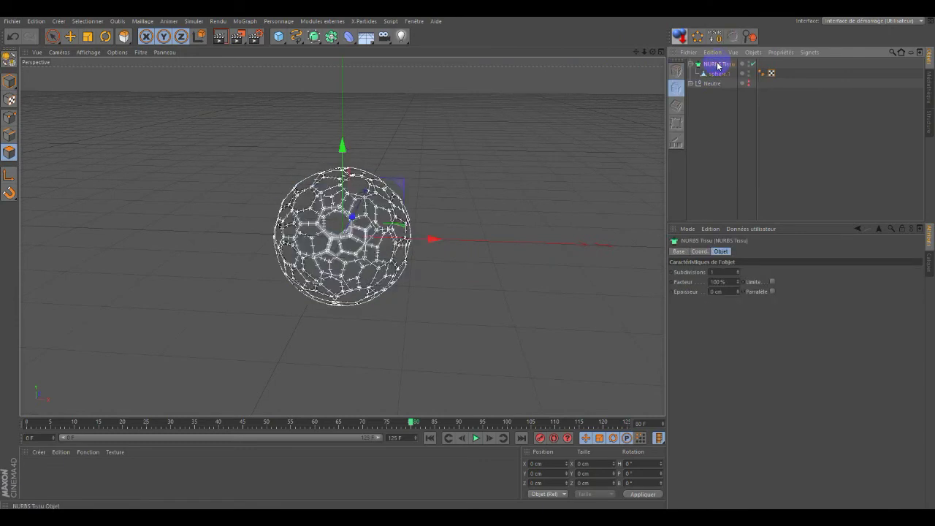
left_click(738, 275)
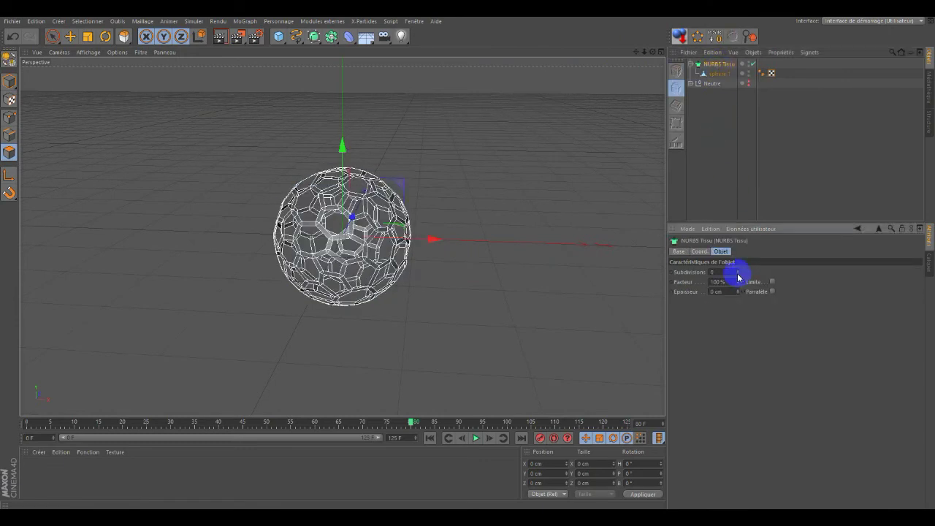
left_click(739, 290)
left_click(738, 290)
left_click_drag(438, 292, 467, 299, "alt")
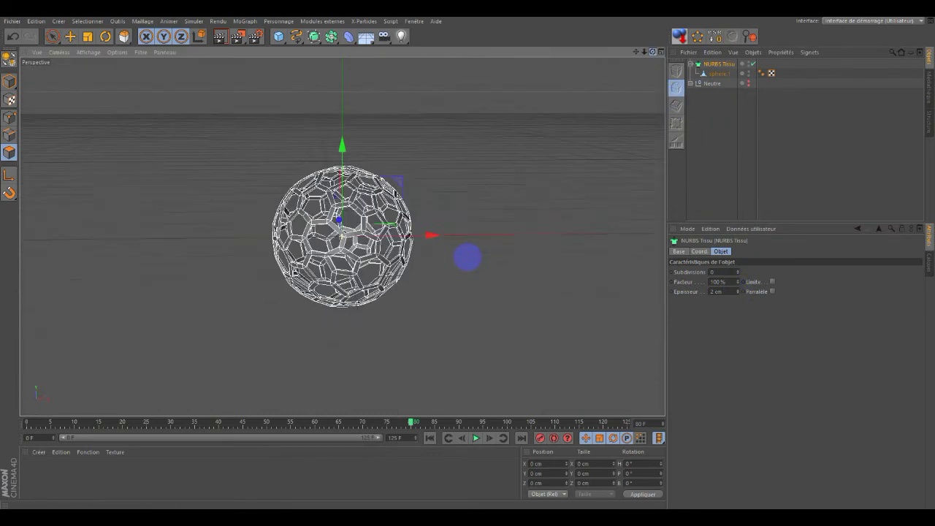
left_click_drag(467, 257, 470, 257, "alt")
Nest the NURBS Tissu inside a Hyper NURBS to smooth the lattice
left_click_drag(314, 35, 327, 51)
left_click(349, 56)
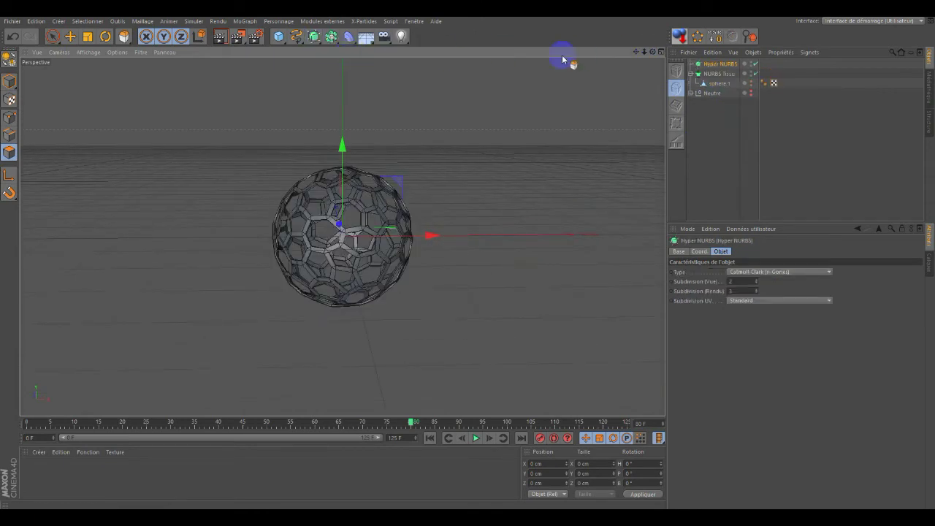
left_click_drag(718, 66, 718, 67)
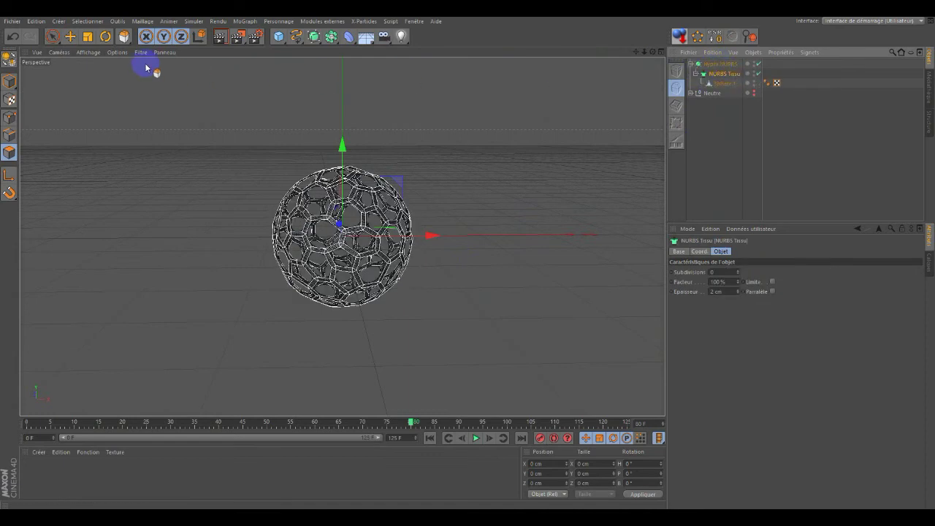
Change the viewport shading and deselect everything to view the smooth shaded sphere
left_click(98, 56)
left_click(104, 68)
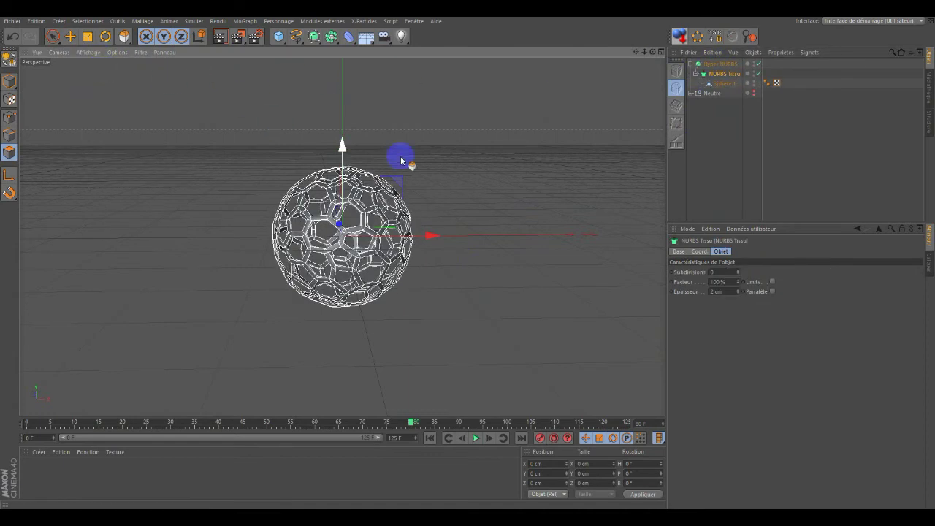
left_click(715, 117)
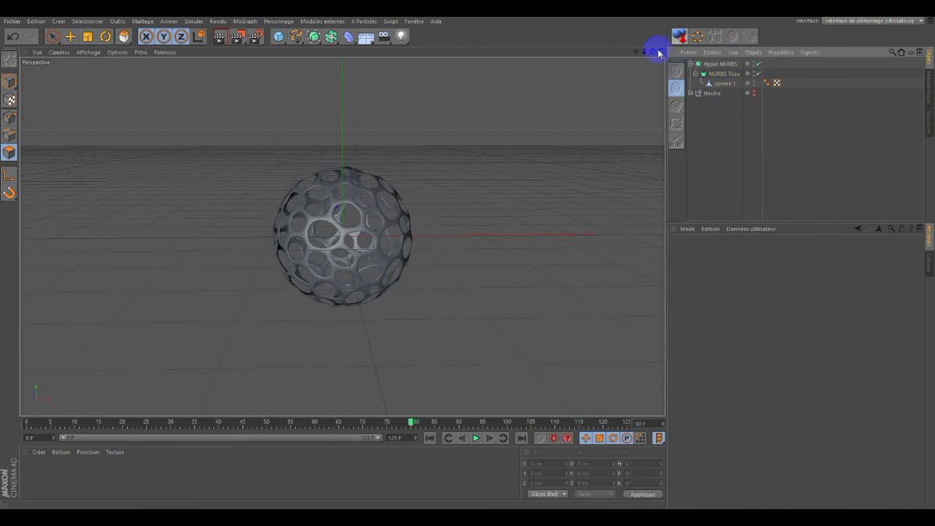
left_click_drag(343, 241, 409, 219, "alt")
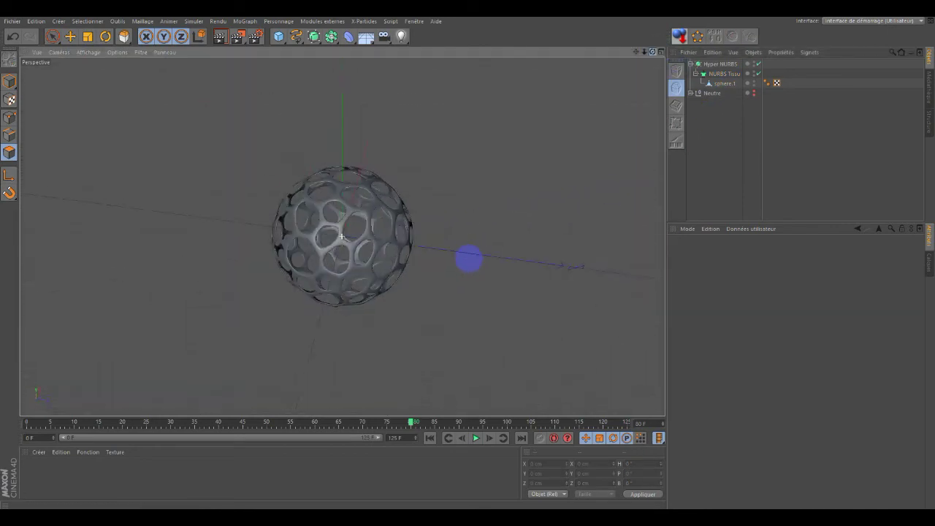
left_click_drag(344, 241, 379, 234, "alt")
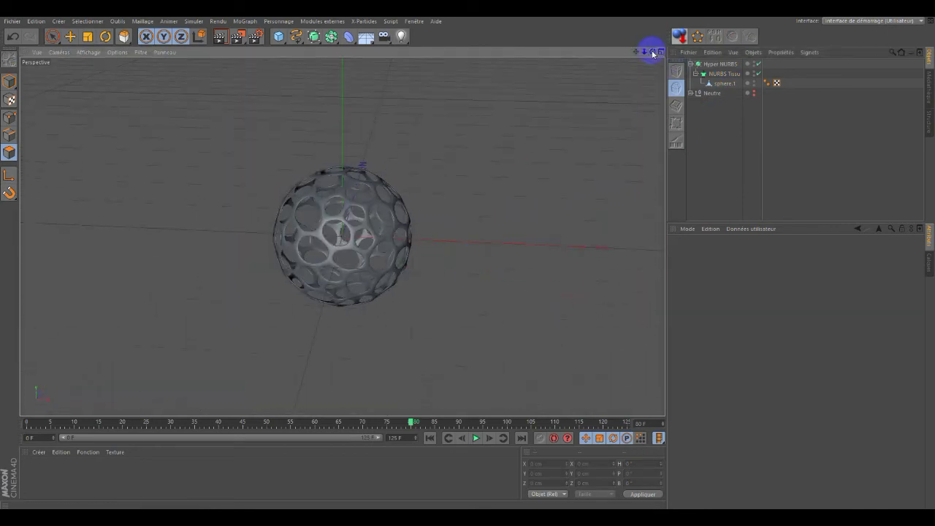
Enable the Neutre deformer and expand its group in the Object Manager
left_click(754, 92)
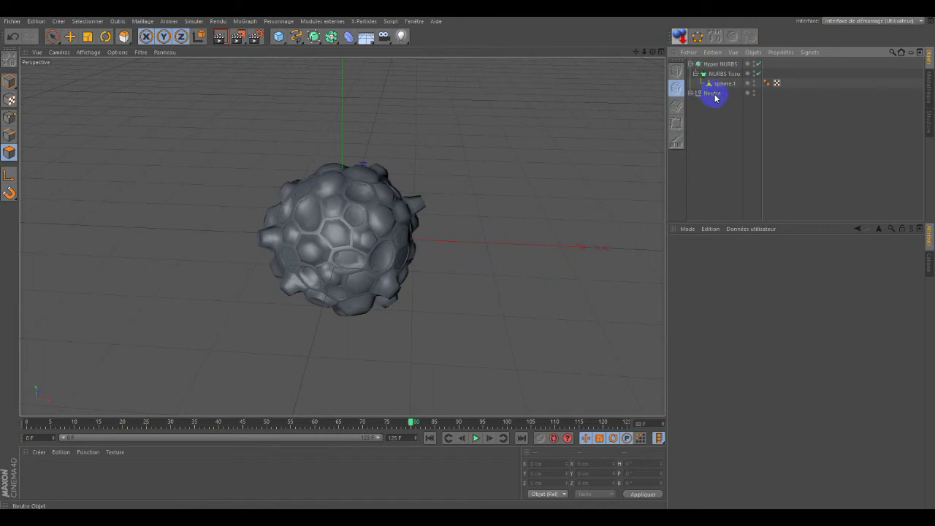
left_click(692, 94)
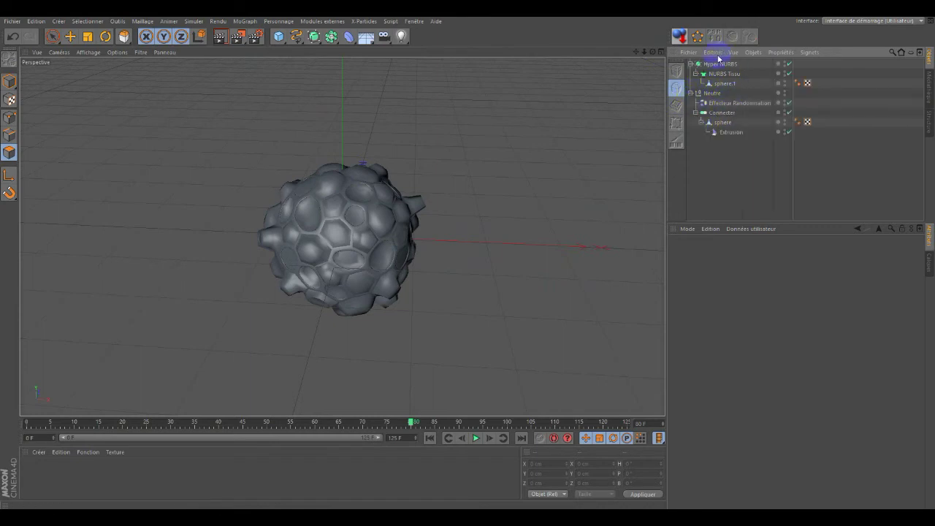
left_click_drag(653, 52, 467, 257)
mouse_move(634, 52)
left_mouse_down()
mouse_move(468, 257)
mouse_move(644, 56)
mouse_move(467, 257)
mouse_move(650, 52)
left_mouse_up()
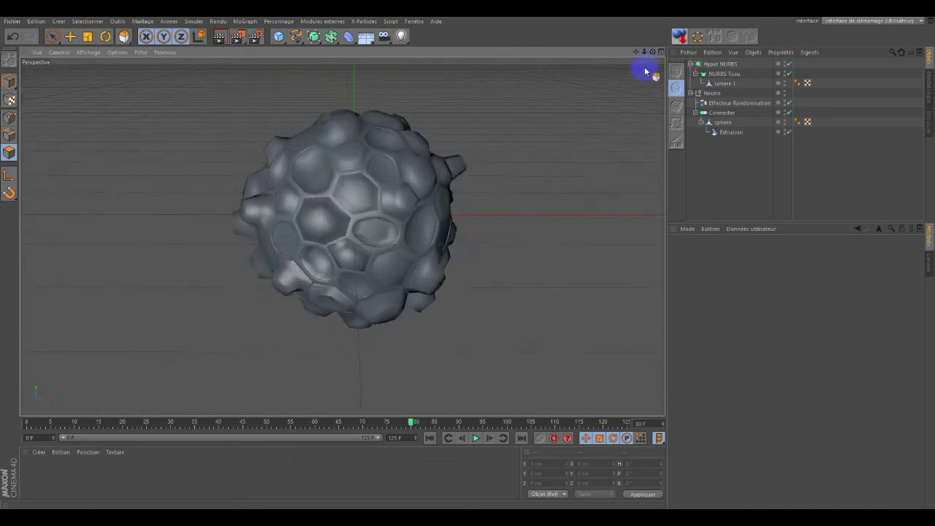
Play the animation from frame 0 to preview the blob's motion, then stop it
left_click(431, 437)
left_click(476, 438)
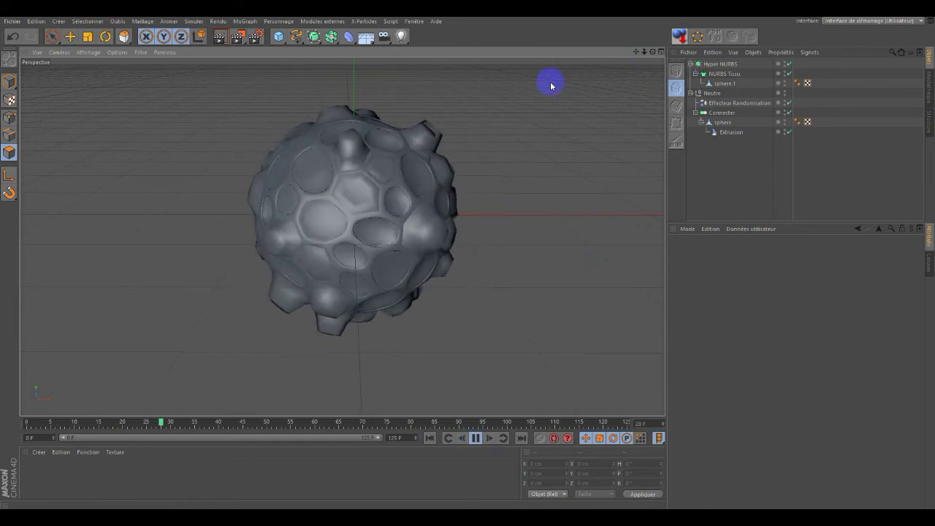
left_click_drag(652, 52, 467, 257)
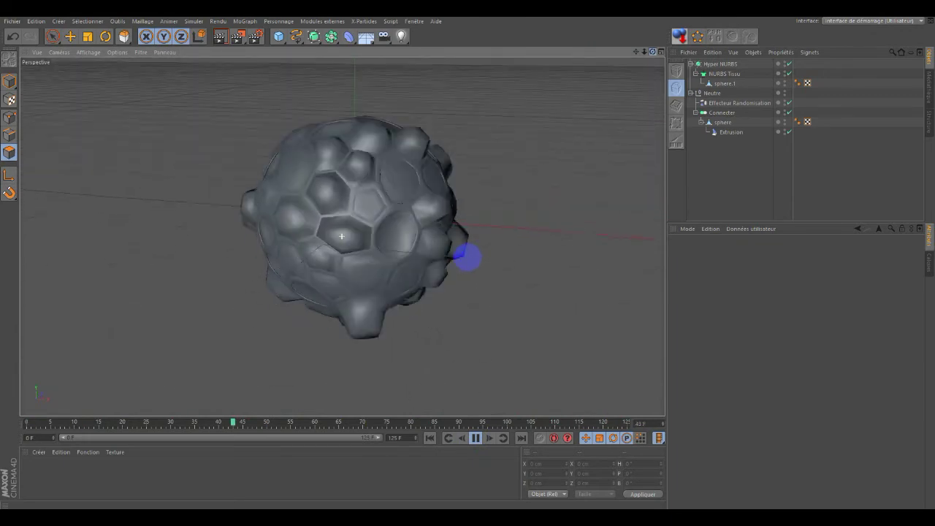
left_click(475, 437)
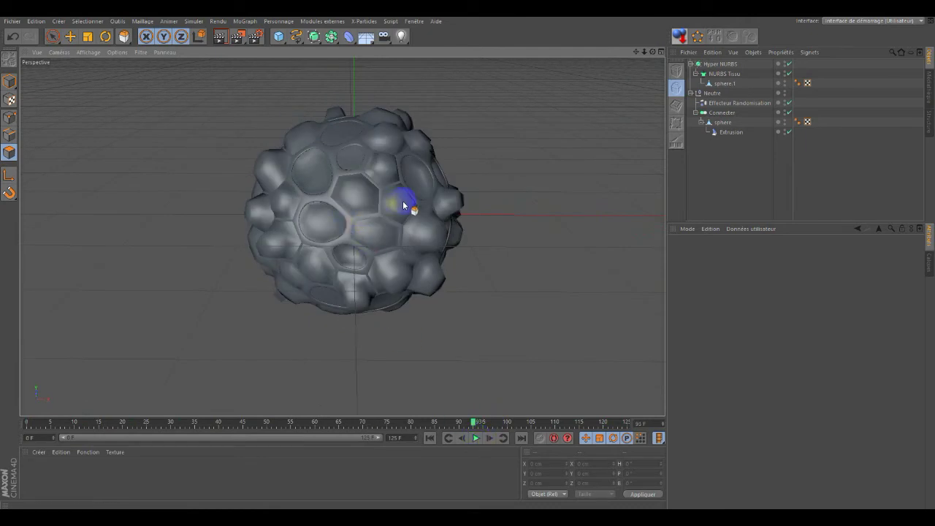
double_click(42, 475)
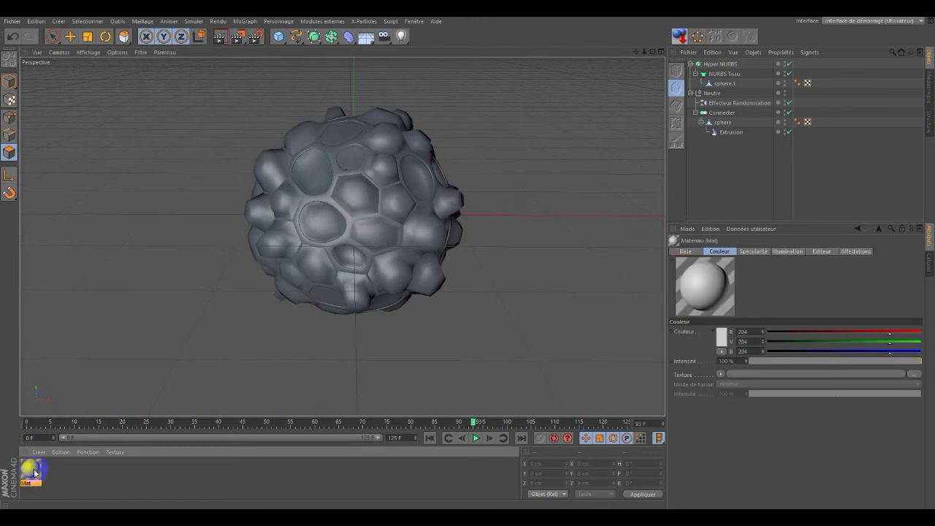
double_click(46, 473)
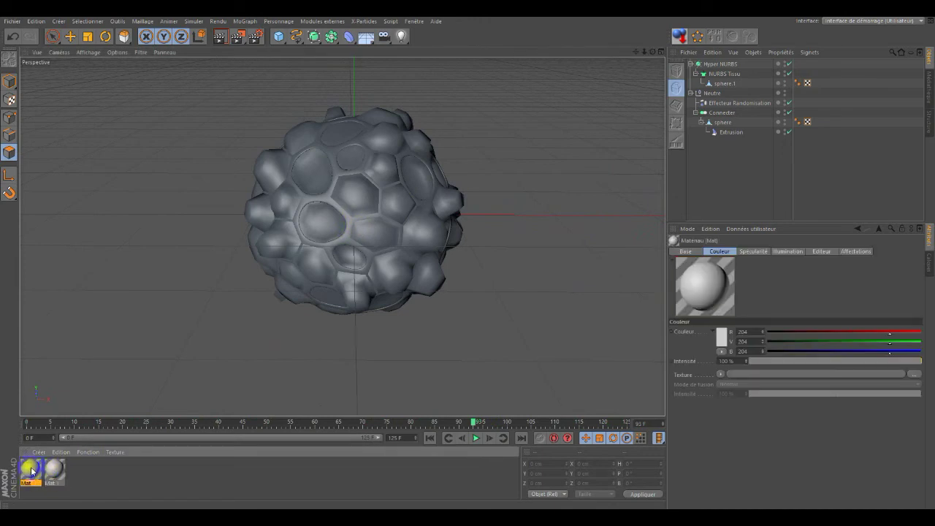
double_click(31, 471)
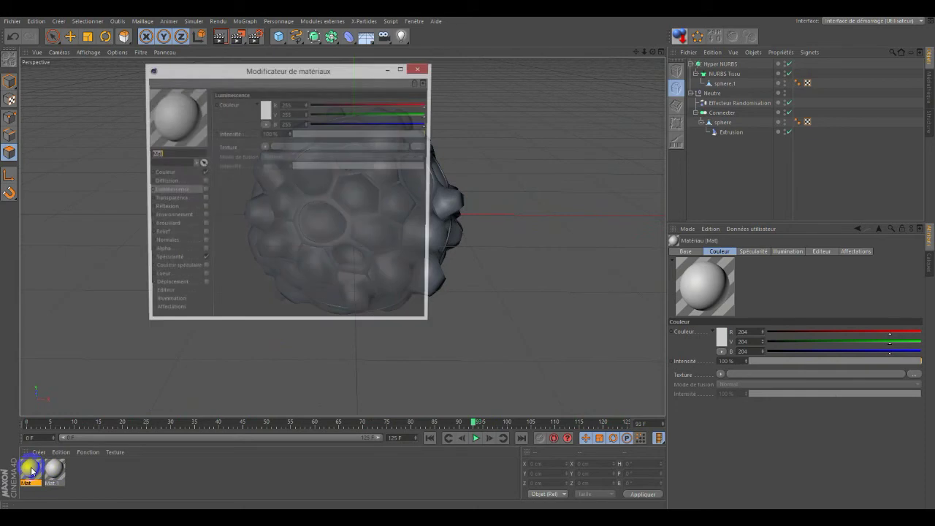
left_click(186, 172)
left_click(262, 110)
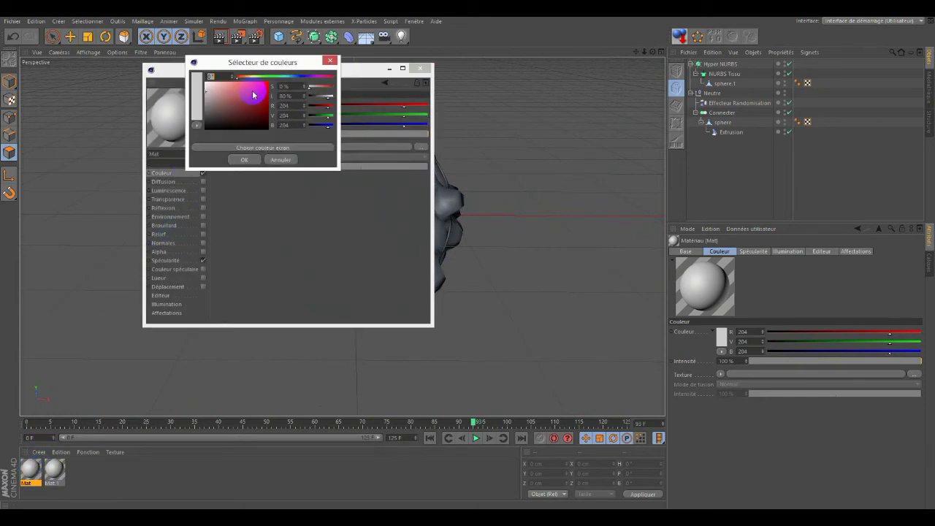
left_click_drag(226, 92, 214, 92)
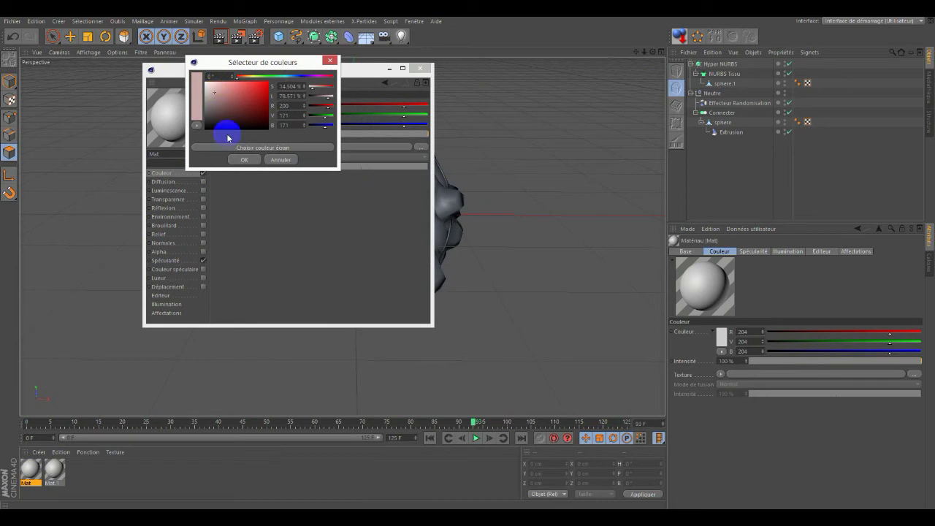
left_click(241, 162)
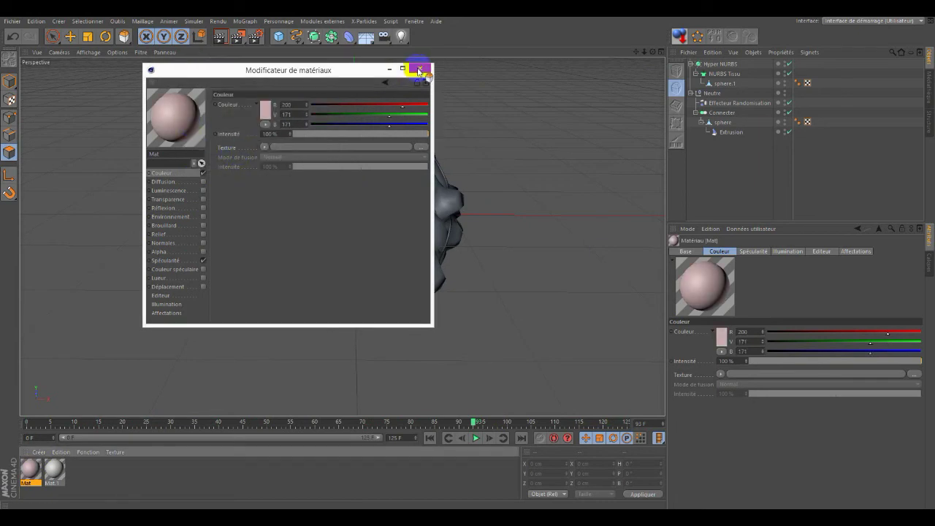
left_click(419, 71)
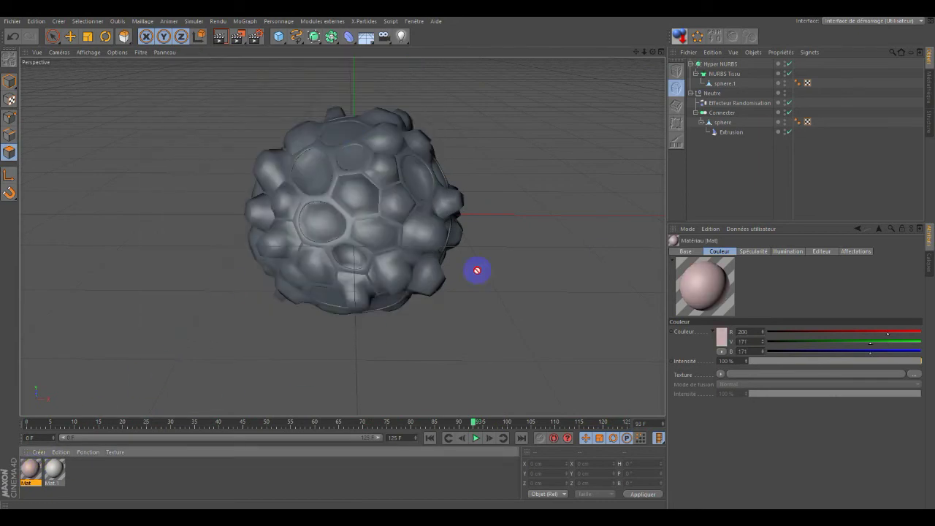
left_click_drag(370, 330, 734, 102)
left_click_drag(723, 68, 721, 65)
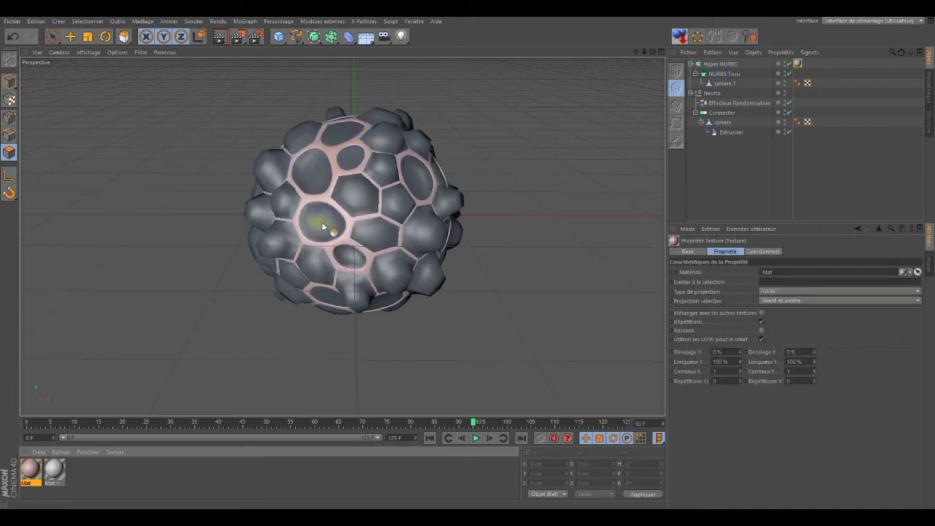
double_click(56, 470)
left_click(261, 109)
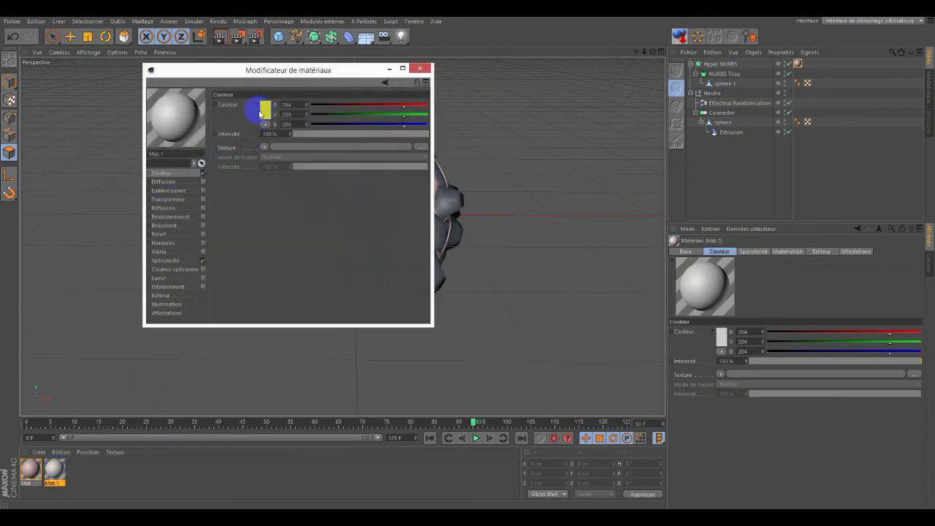
left_click(263, 110)
left_click(252, 159)
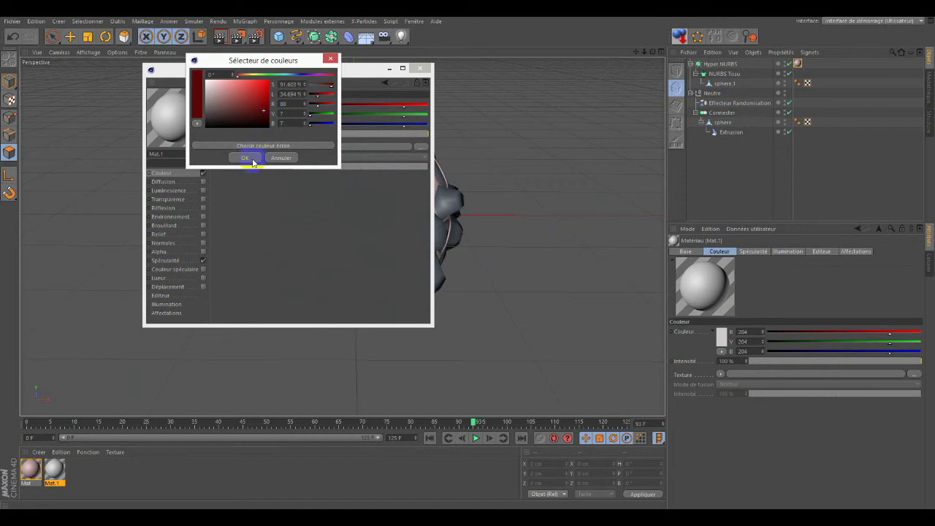
left_click(419, 67)
mouse_move(55, 470)
left_mouse_down()
mouse_move(723, 110)
mouse_move(712, 93)
left_mouse_up()
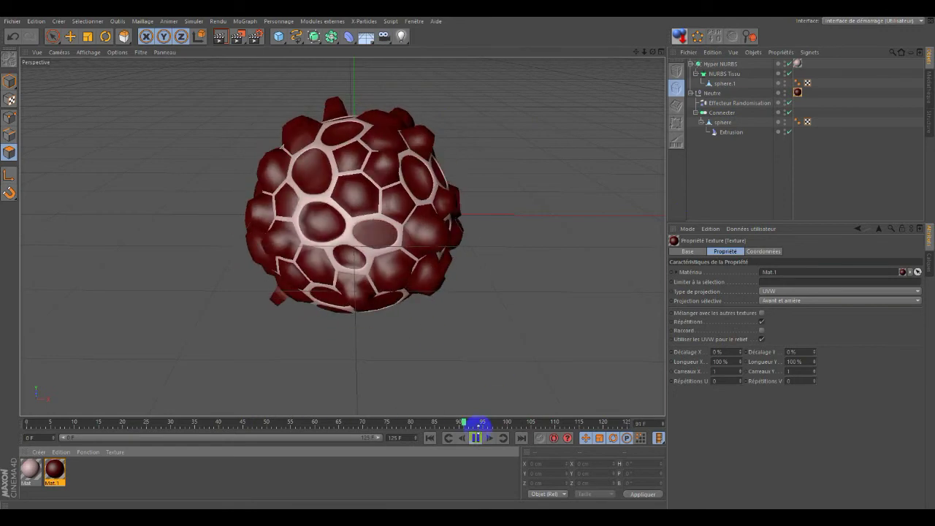
left_click(476, 438)
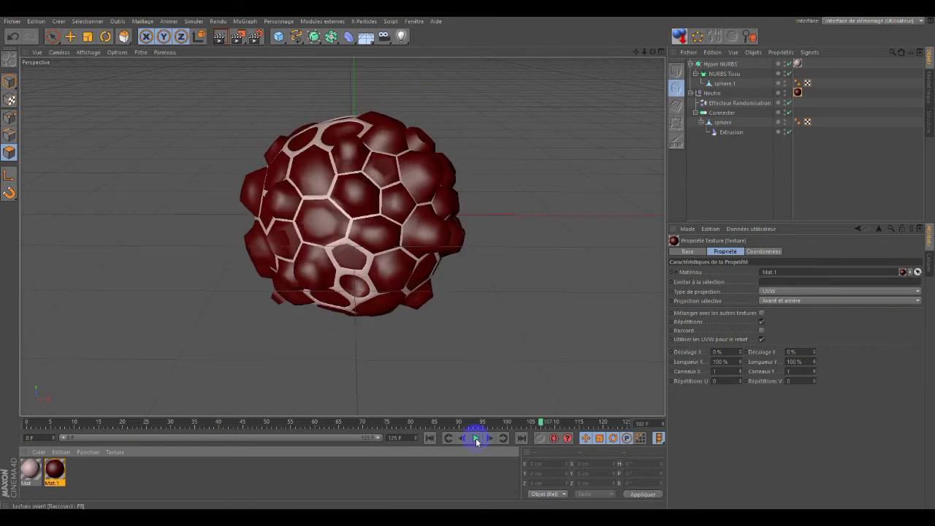
left_click(798, 64)
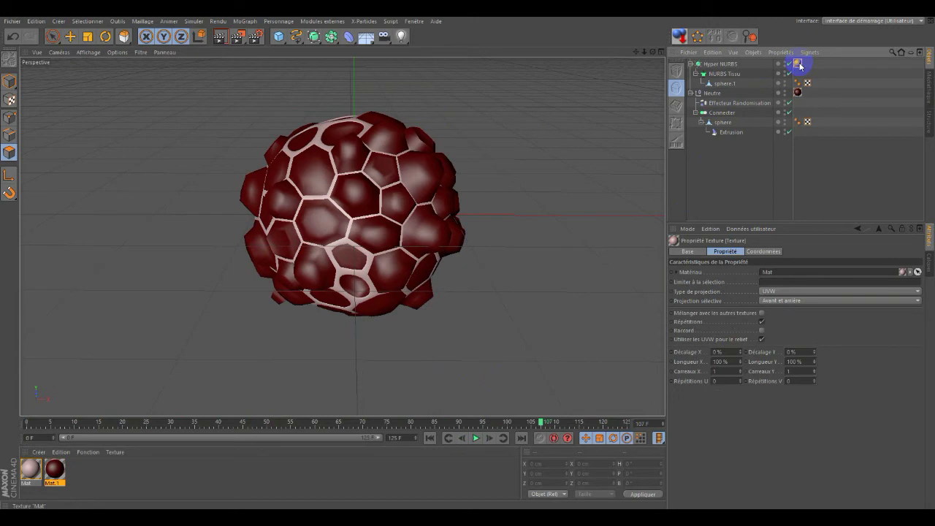
right_click(800, 67)
left_click(818, 130)
key("Delete")
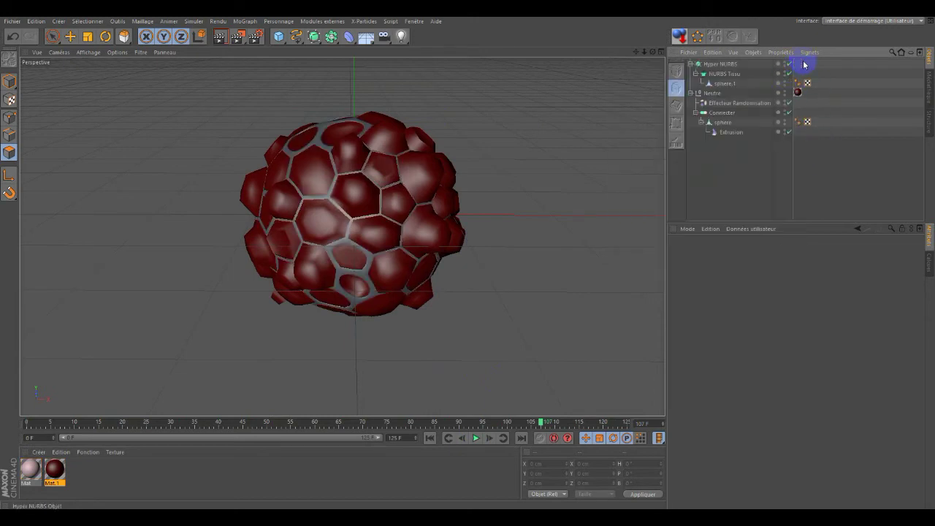
key("Delete")
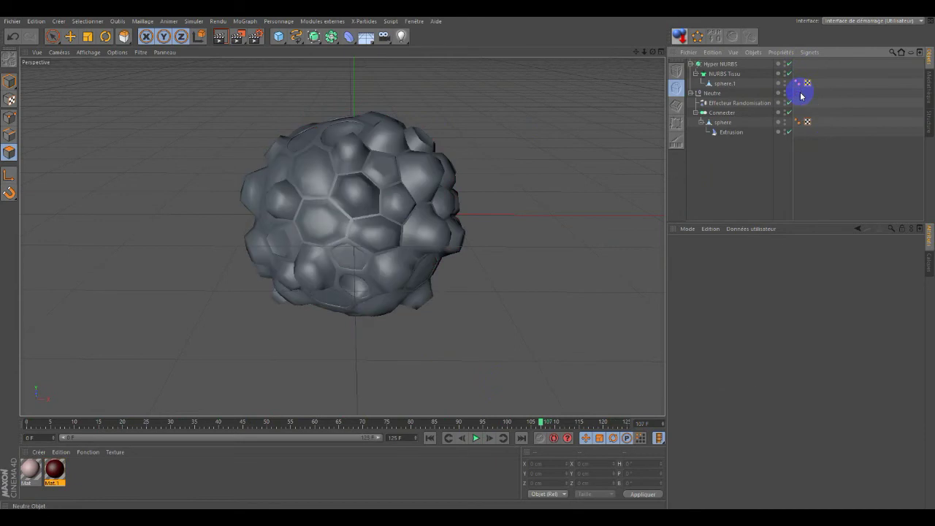
right_click(57, 474)
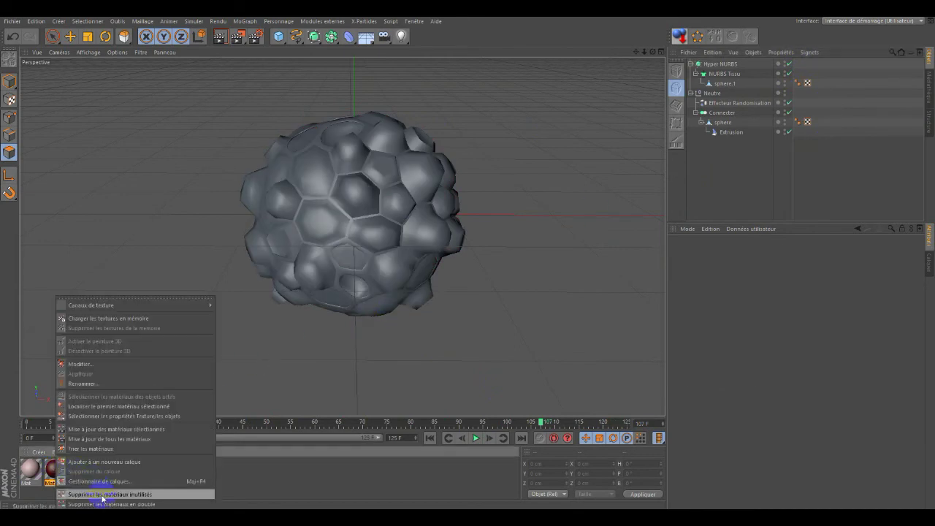
left_click(104, 495)
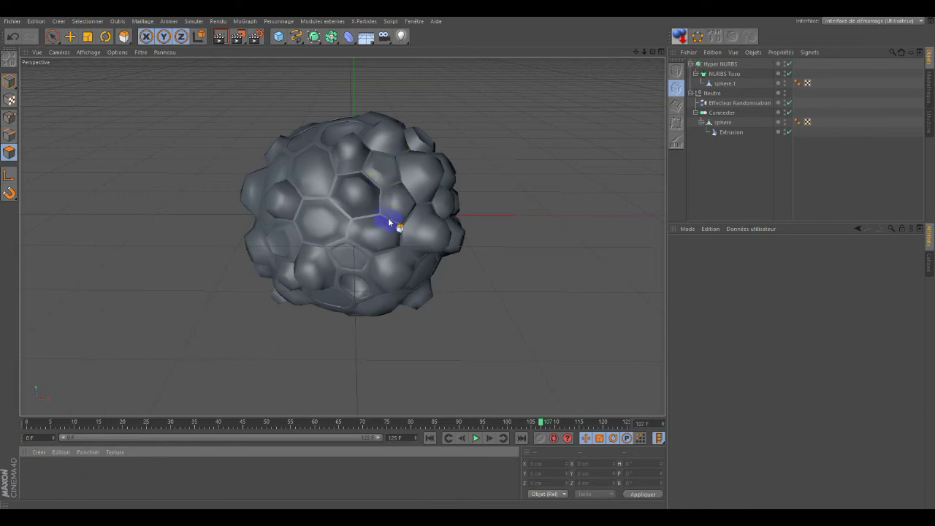
Load Chair 1 and Chair 2 from User > Textures > Organique in the Content Browser
left_click(929, 92)
double_click(695, 165)
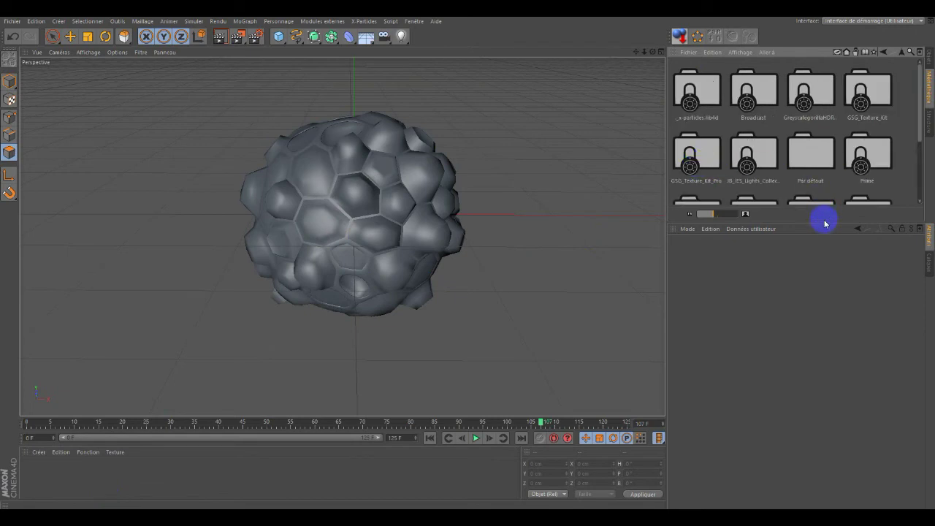
left_click_drag(823, 222, 823, 330)
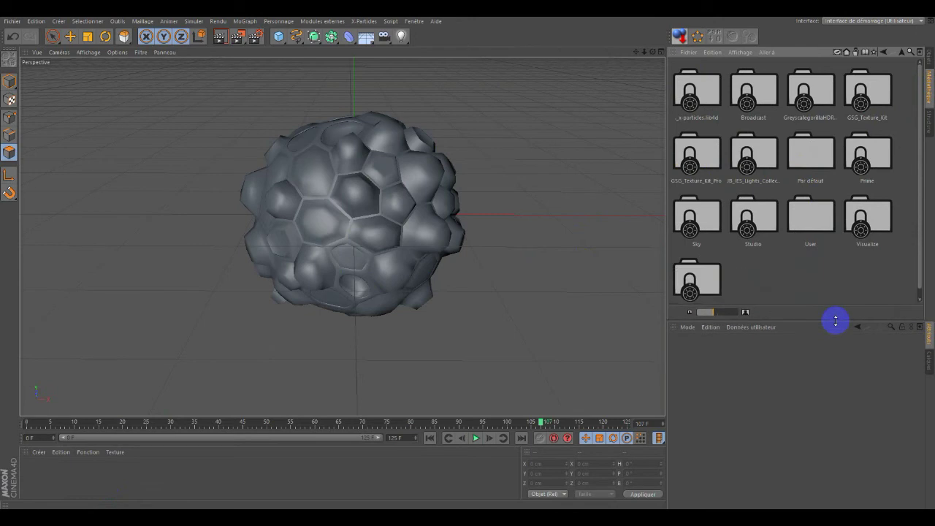
double_click(812, 222)
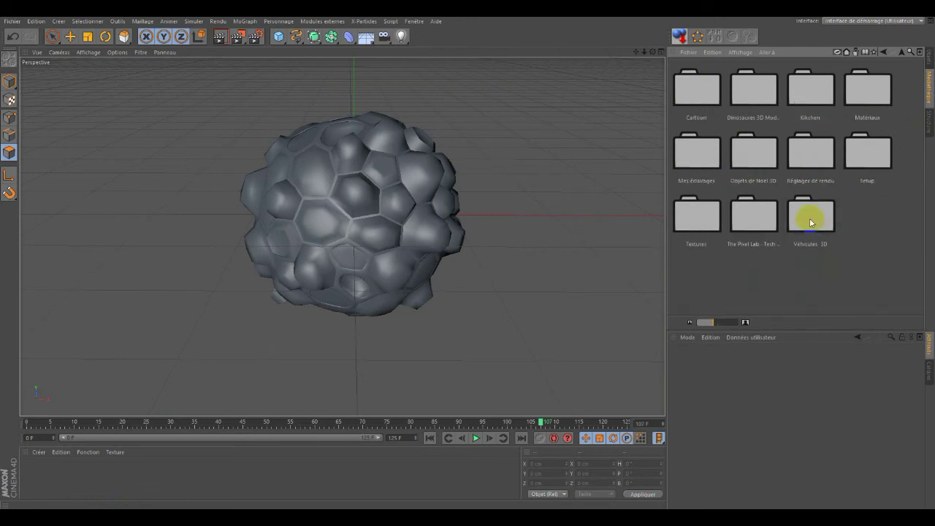
double_click(690, 226)
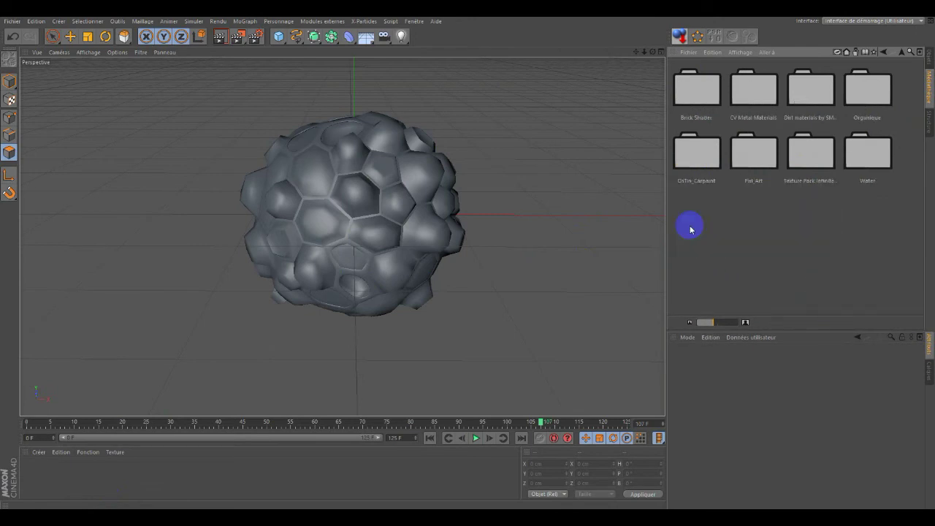
left_click(863, 99)
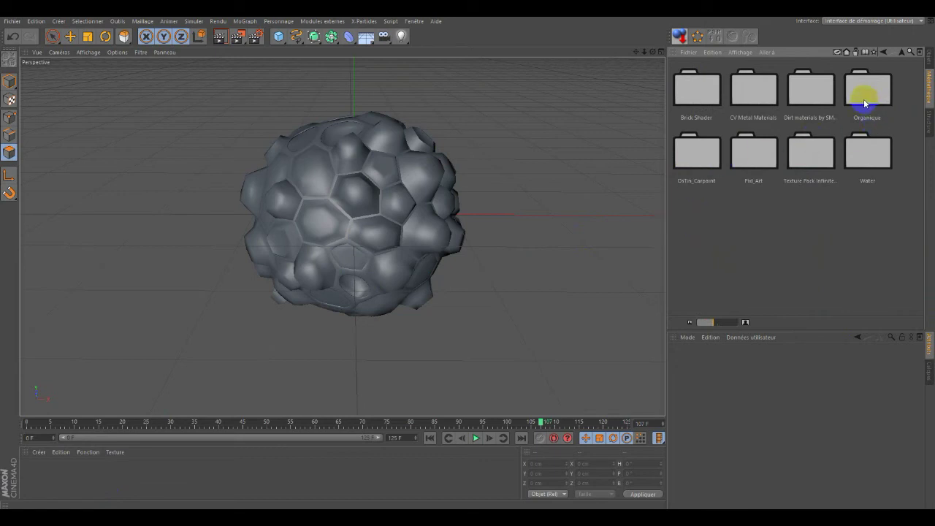
double_click(863, 99)
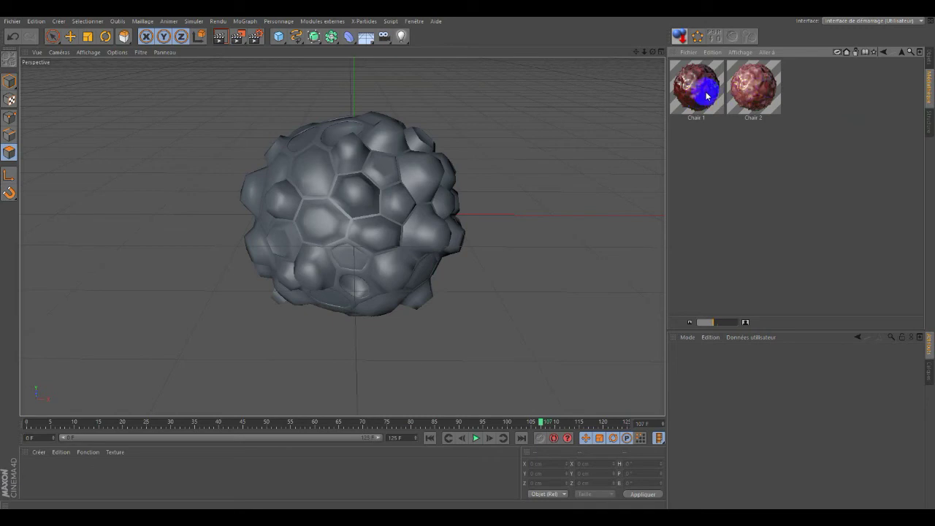
double_click(706, 96)
double_click(751, 84)
Apply the Mat material to the Neutre group and Mat.1 to NURBS Tissu
left_click(929, 63)
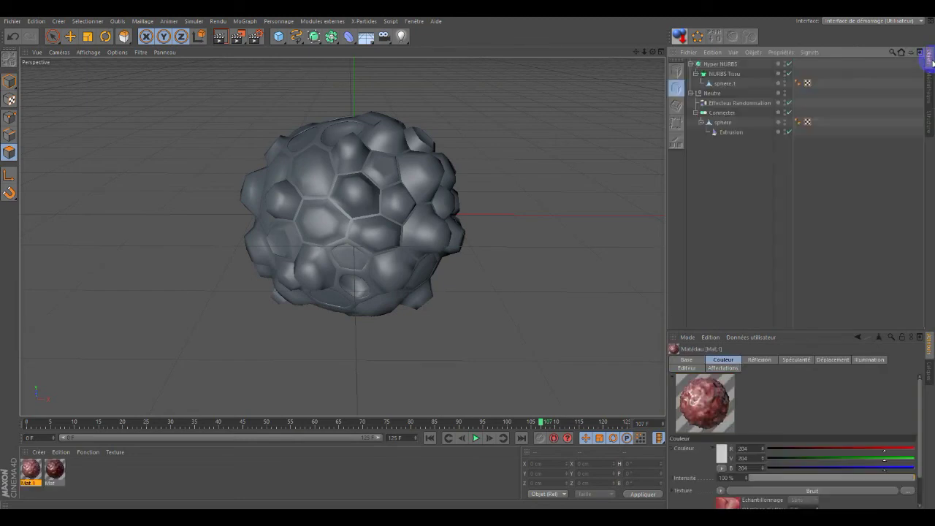
left_click_drag(55, 468, 76, 479)
left_click_drag(591, 237, 719, 96)
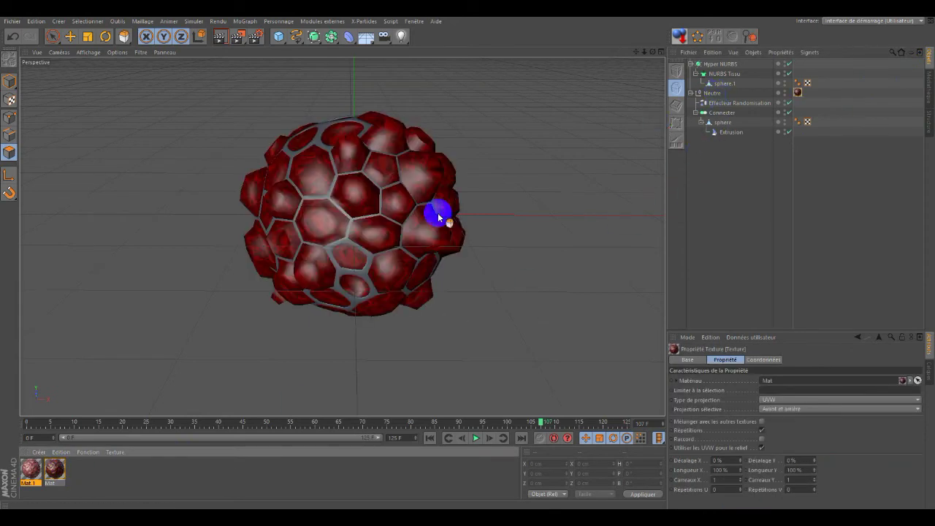
left_click(39, 473)
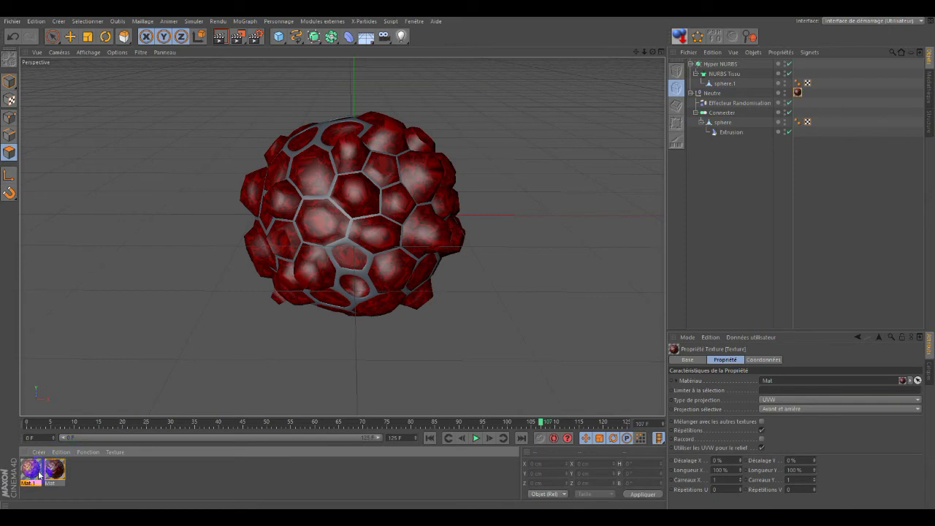
mouse_move(45, 475)
left_mouse_down()
mouse_move(403, 307)
mouse_move(666, 146)
left_mouse_up()
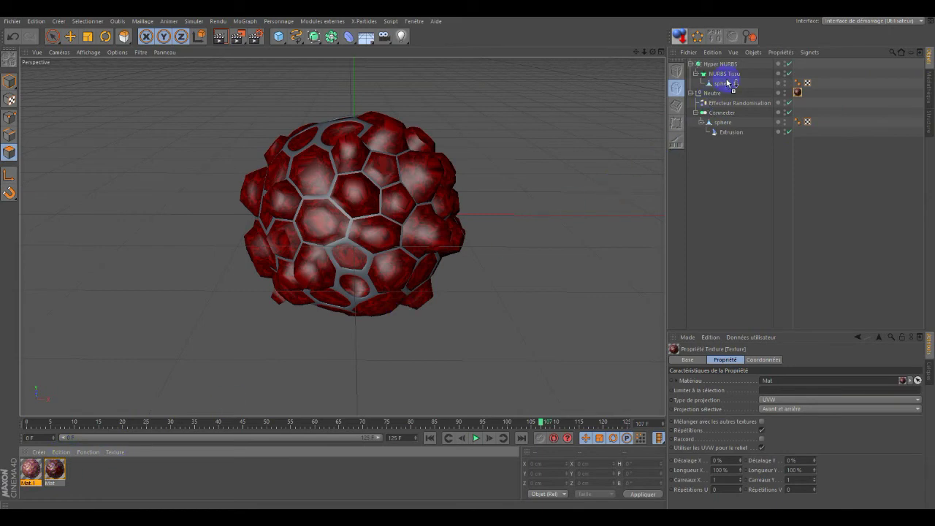
left_click_drag(739, 79, 739, 78)
Reposition the flesh texture's projection on the sphere with the Texture tool
left_click(222, 40)
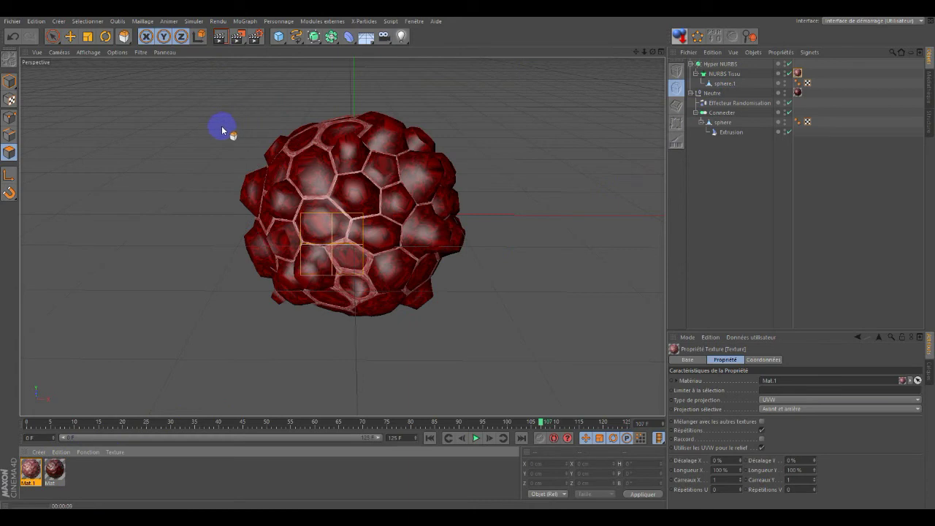
mouse_move(222, 134)
left_mouse_down()
mouse_move(361, 270)
mouse_move(347, 266)
mouse_move(382, 199)
mouse_move(318, 271)
mouse_move(381, 164)
mouse_move(306, 263)
mouse_move(320, 268)
left_mouse_up()
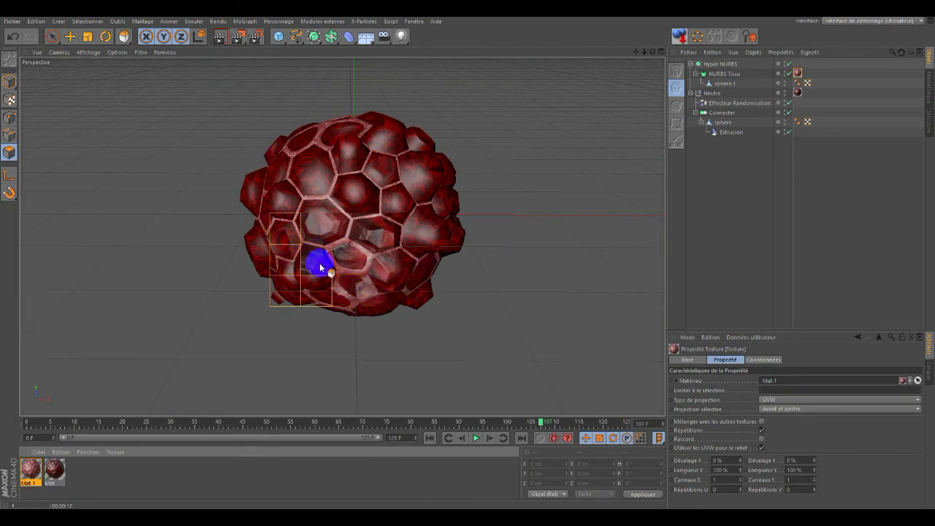
left_click_drag(475, 425, 470, 424)
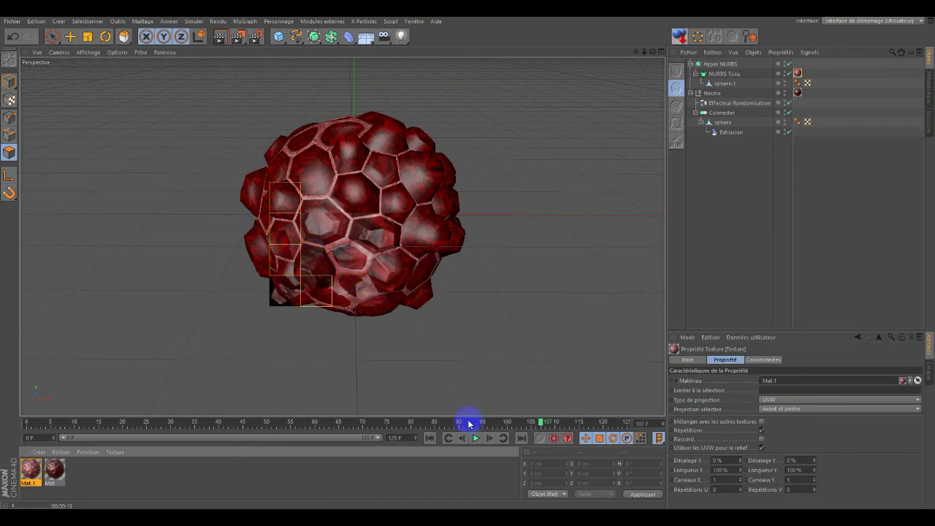
left_click_drag(470, 428, 470, 428)
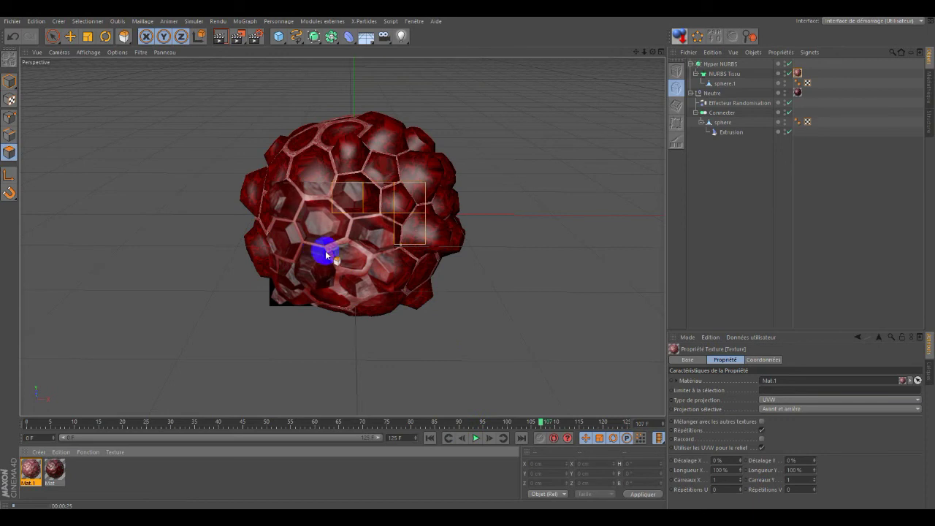
left_click(696, 193)
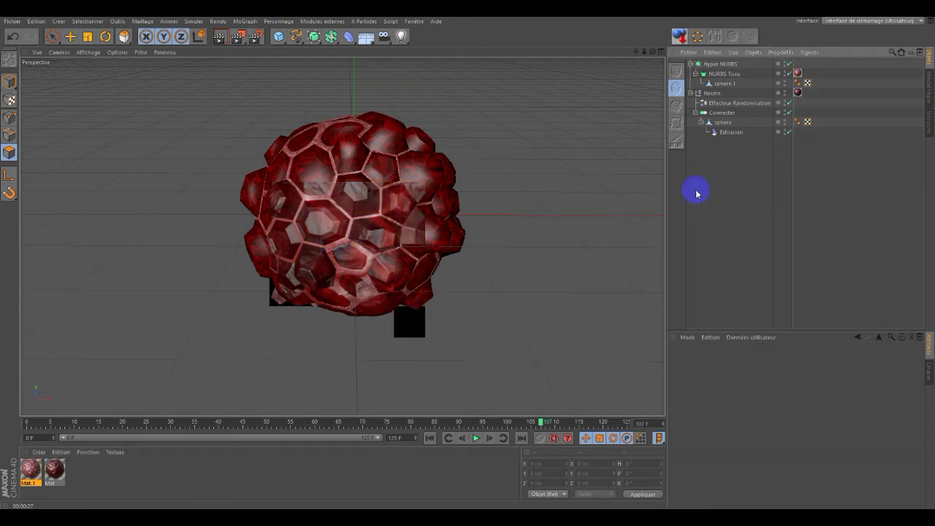
left_click(363, 40)
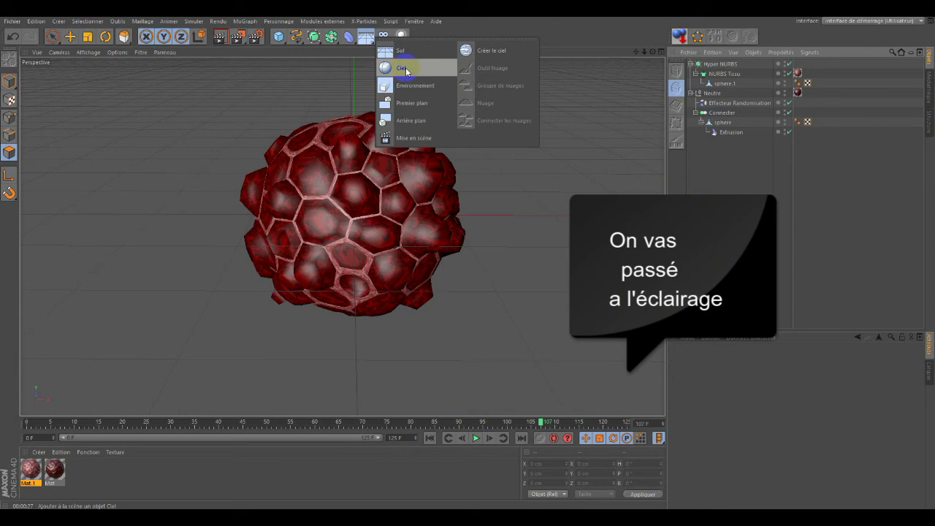
Add a Ciel sky object, create Mat.2, assign it to Ciel and open its editor
left_click(406, 69)
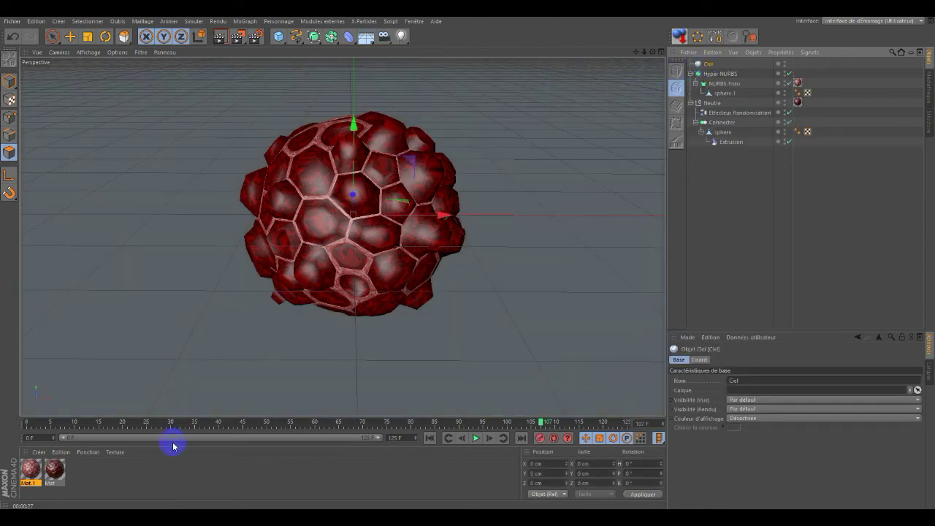
double_click(81, 473)
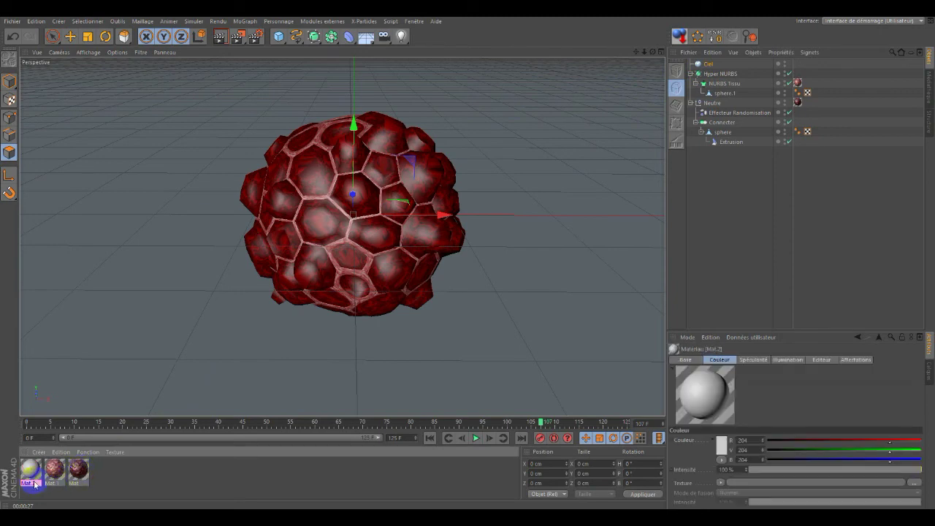
mouse_move(28, 476)
left_mouse_down()
mouse_move(115, 463)
mouse_move(613, 192)
mouse_move(708, 67)
left_mouse_up()
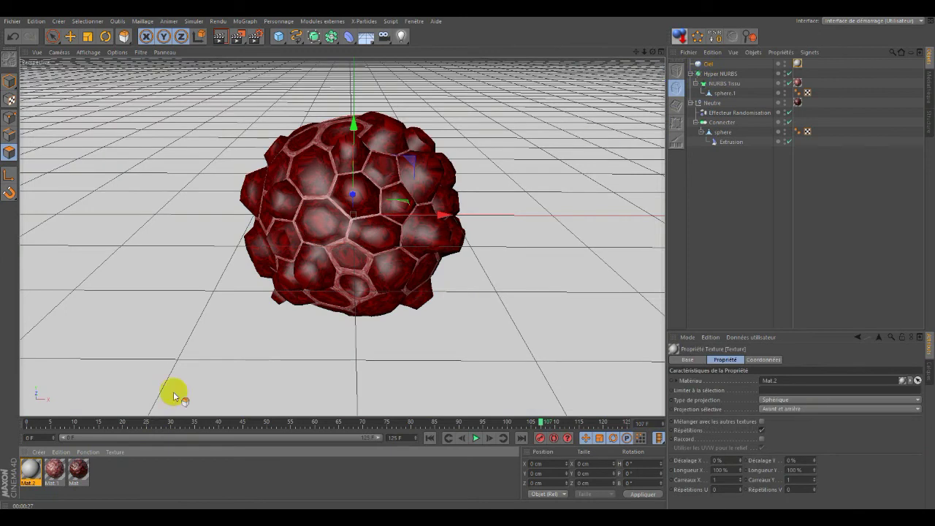
double_click(33, 471)
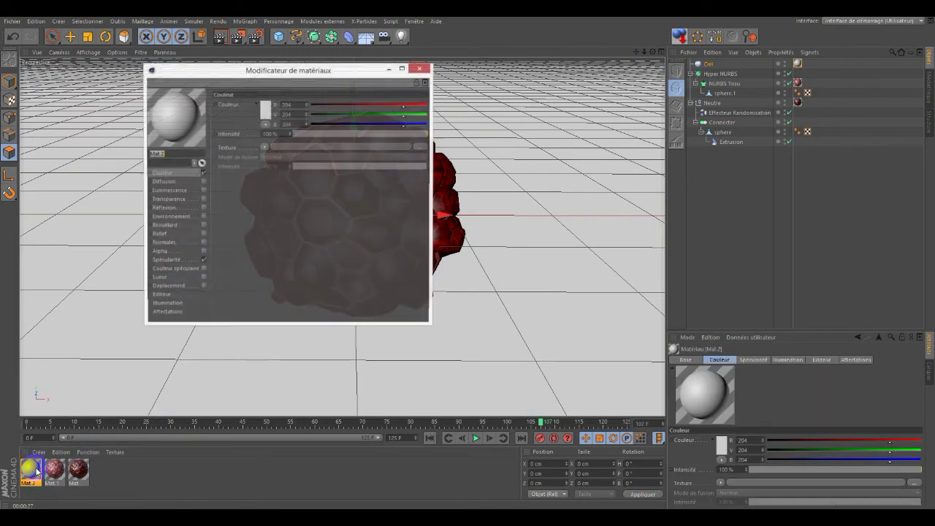
Disable Mat.2's Colour channel and enable Luminescence with a Carrelage tile shader
mouse_move(325, 76)
left_mouse_down()
mouse_move(694, 183)
mouse_move(730, 152)
mouse_move(716, 115)
mouse_move(740, 142)
left_mouse_up()
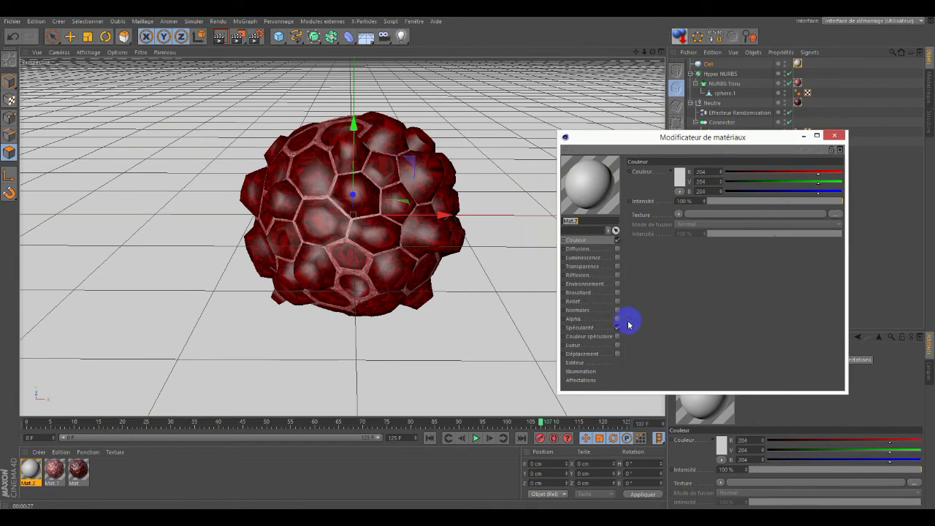
left_click(617, 240)
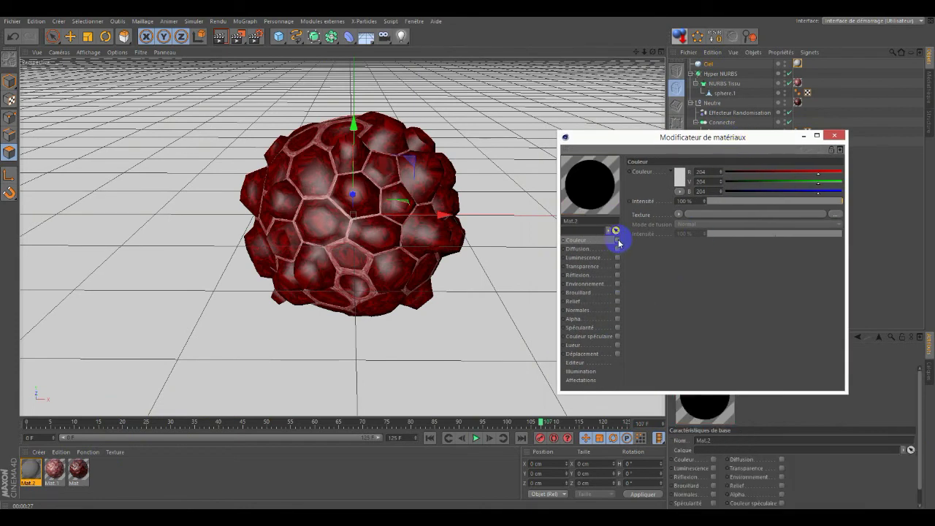
left_click(617, 257)
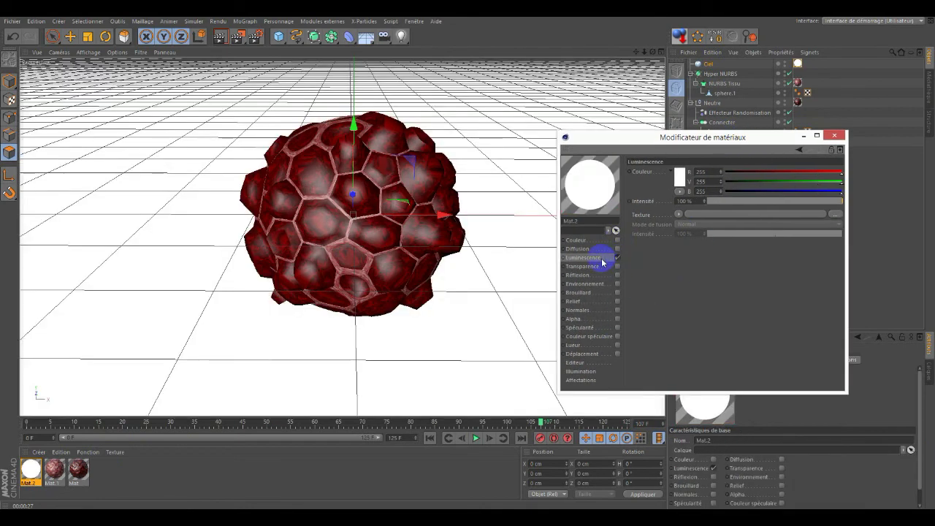
left_click(676, 215)
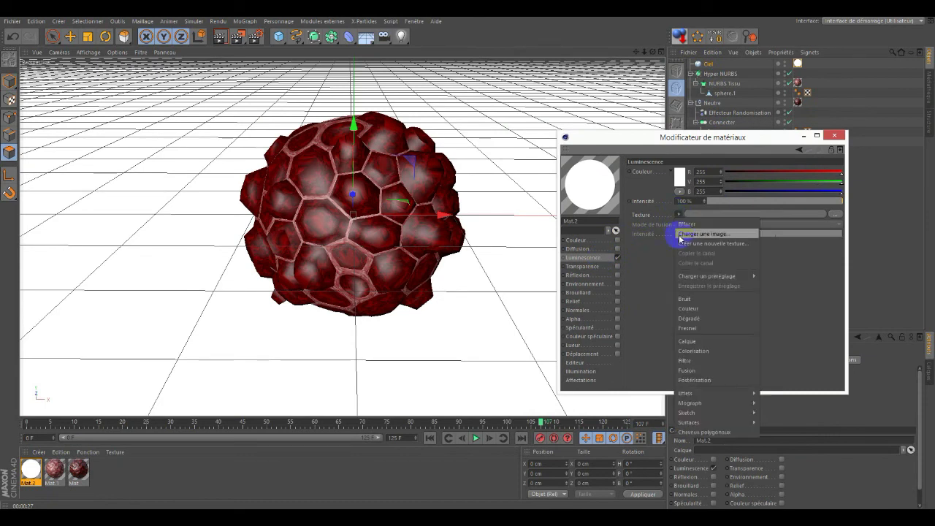
mouse_move(688, 422)
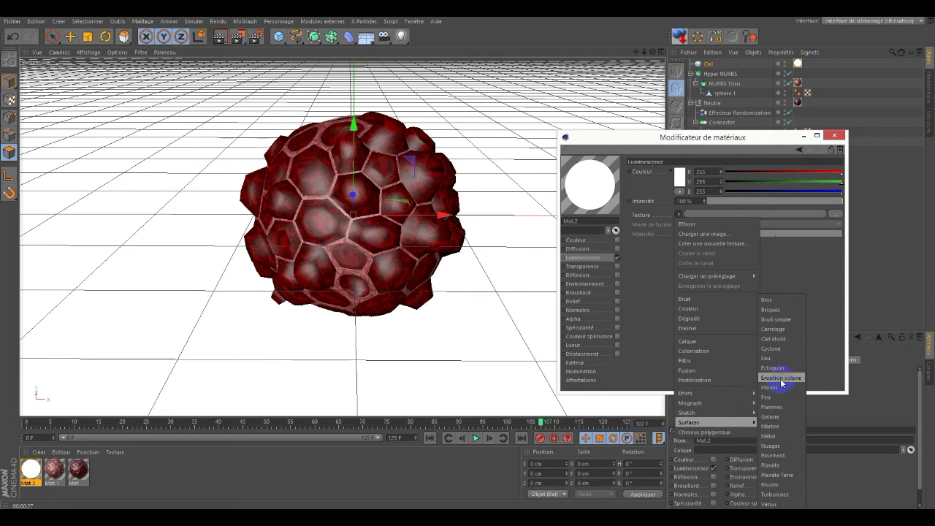
left_click(773, 329)
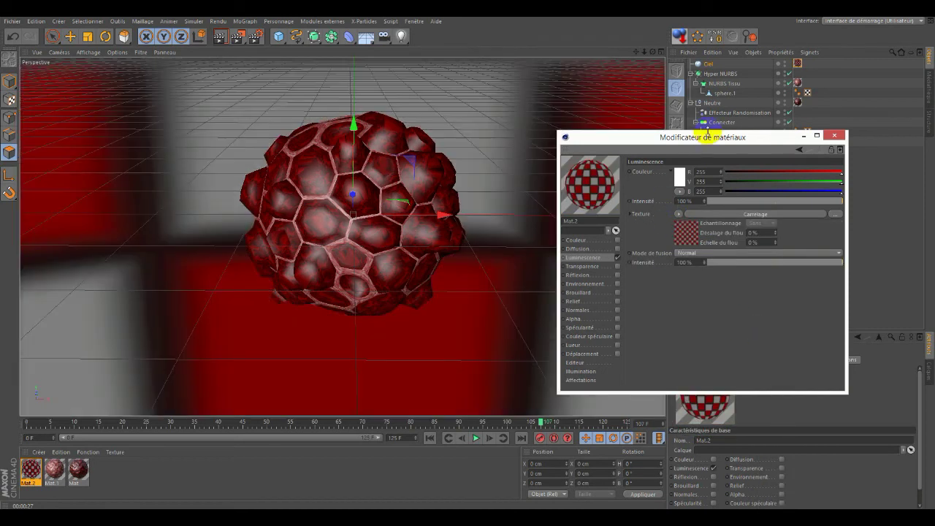
Set the Carrelage pattern to Lignes 2 stripes with V orientation
left_click_drag(712, 140, 700, 100)
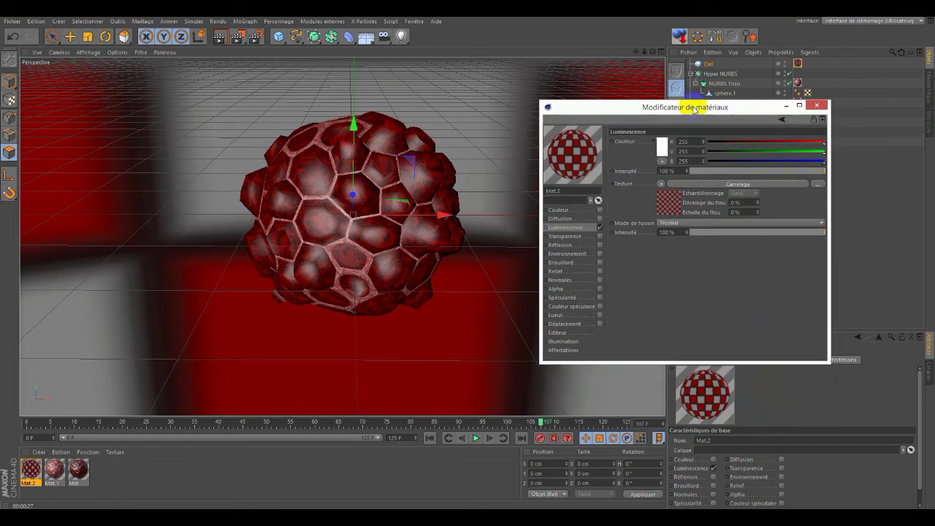
left_click(706, 177)
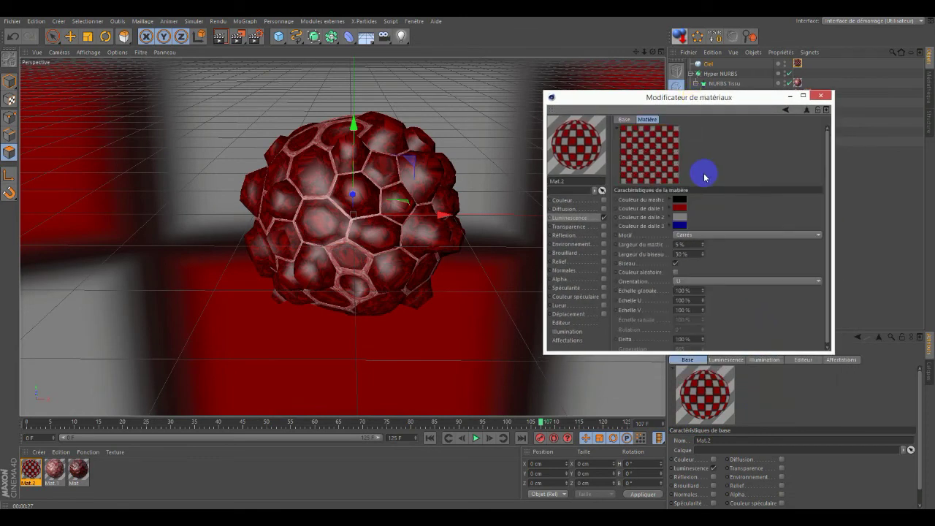
left_click(705, 238)
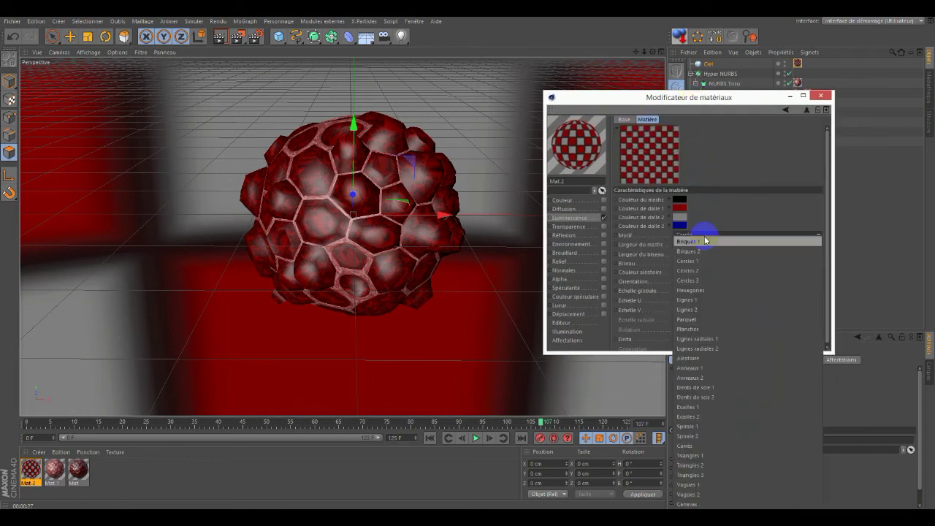
left_click(705, 310)
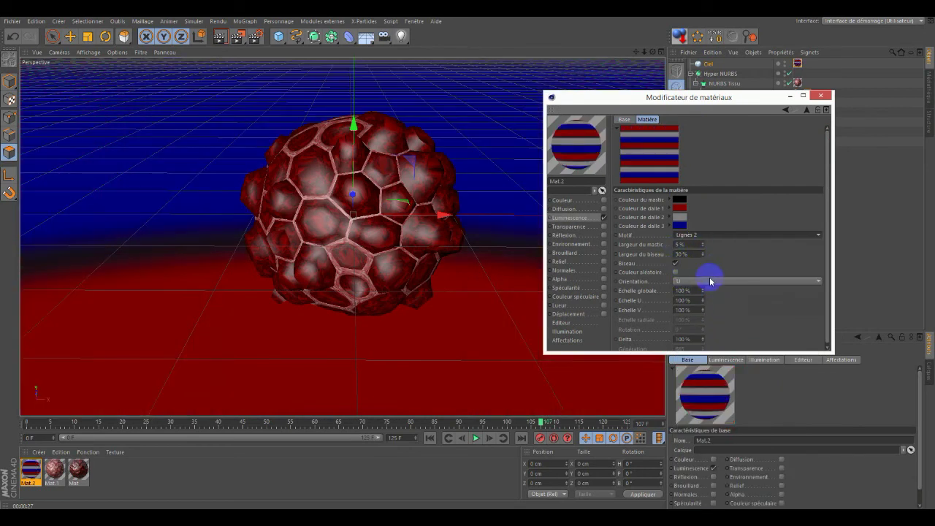
left_click(706, 281)
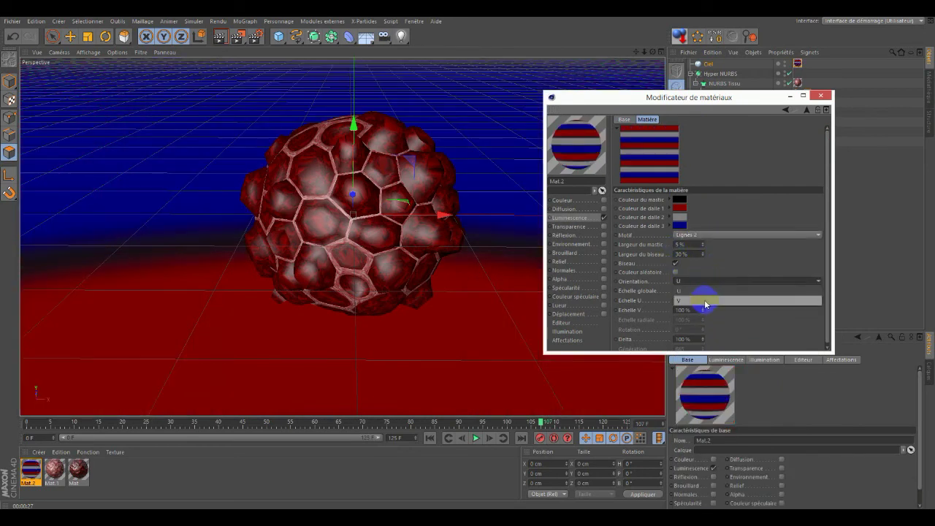
left_click(704, 301)
Colour the stripes white, black and light cyan, then close the material editor
left_click(680, 203)
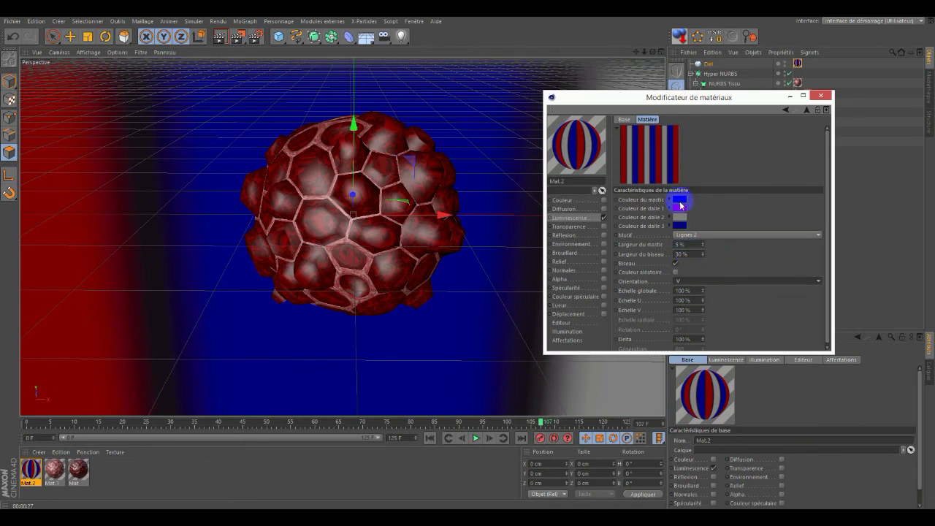
left_click(679, 211)
left_click_drag(651, 202, 611, 178)
left_click(664, 255)
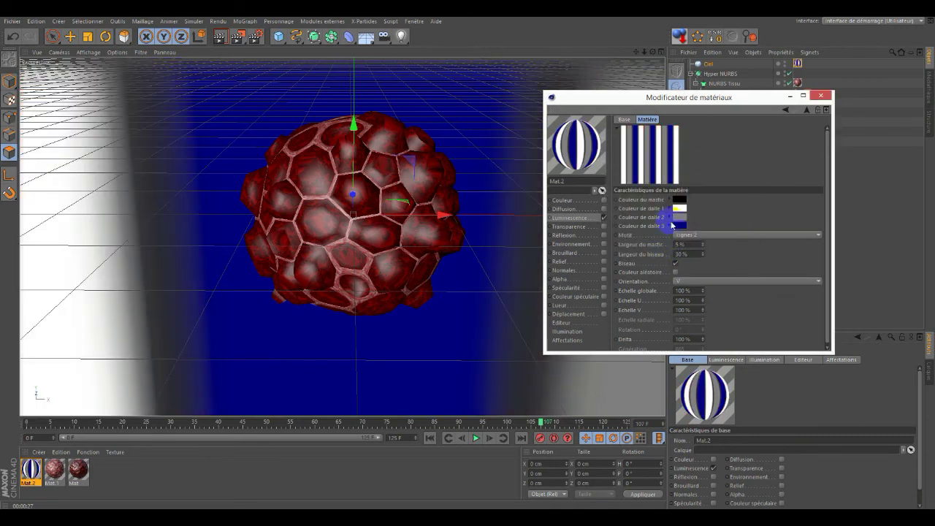
left_click(680, 220)
left_click_drag(678, 214, 617, 241)
left_click(670, 266)
left_click(680, 228)
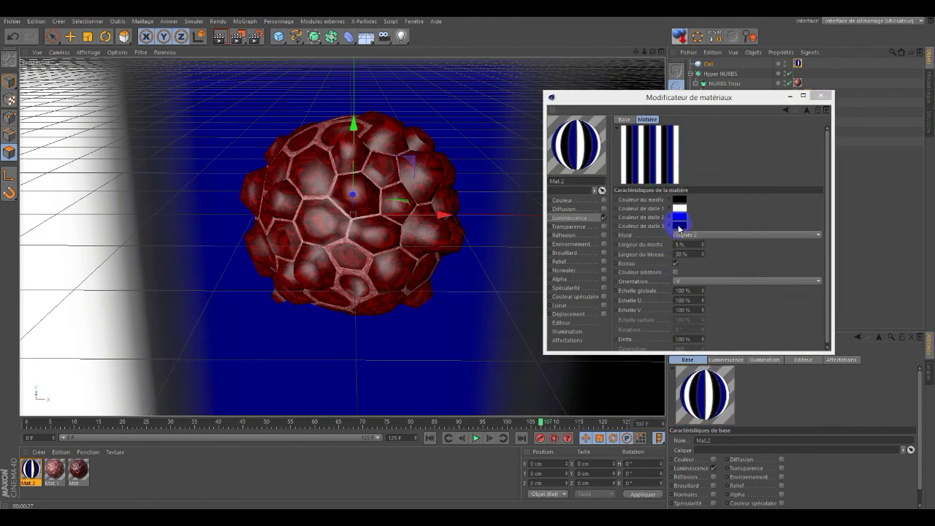
left_click(699, 189)
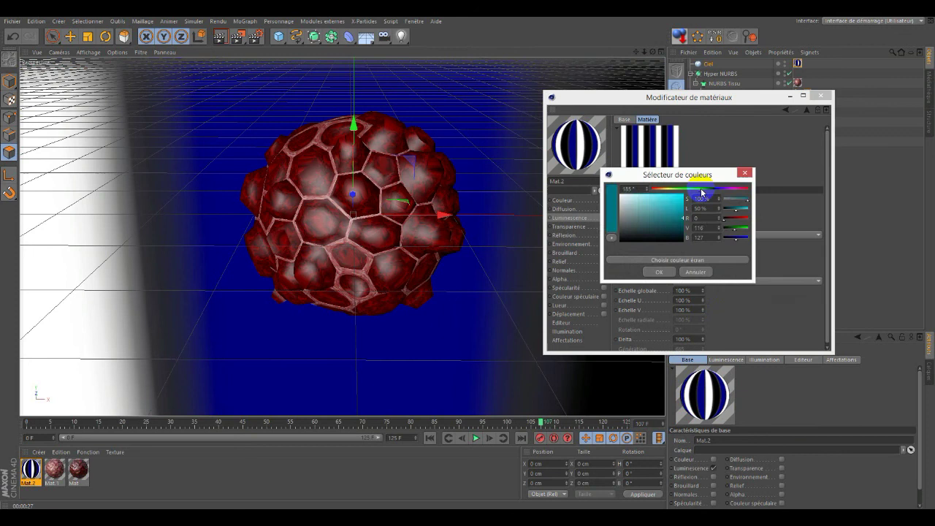
left_click(634, 202)
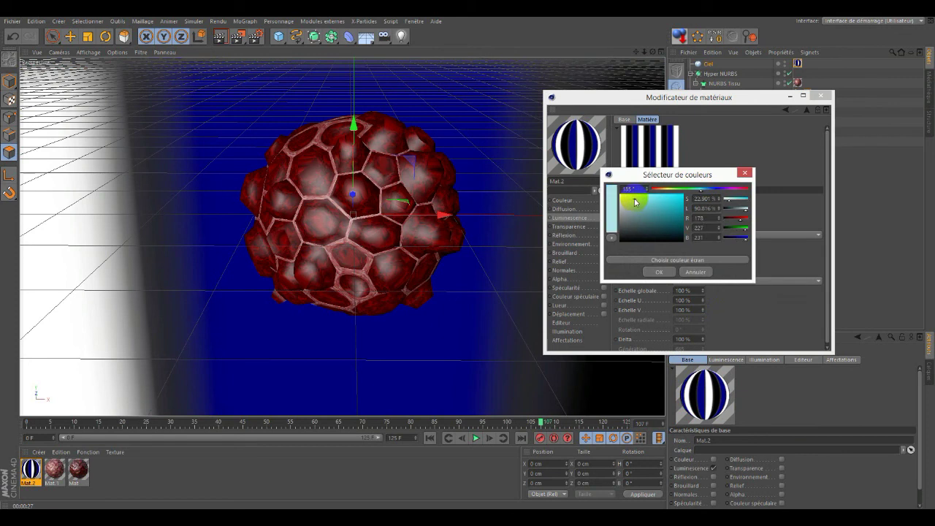
left_click(664, 272)
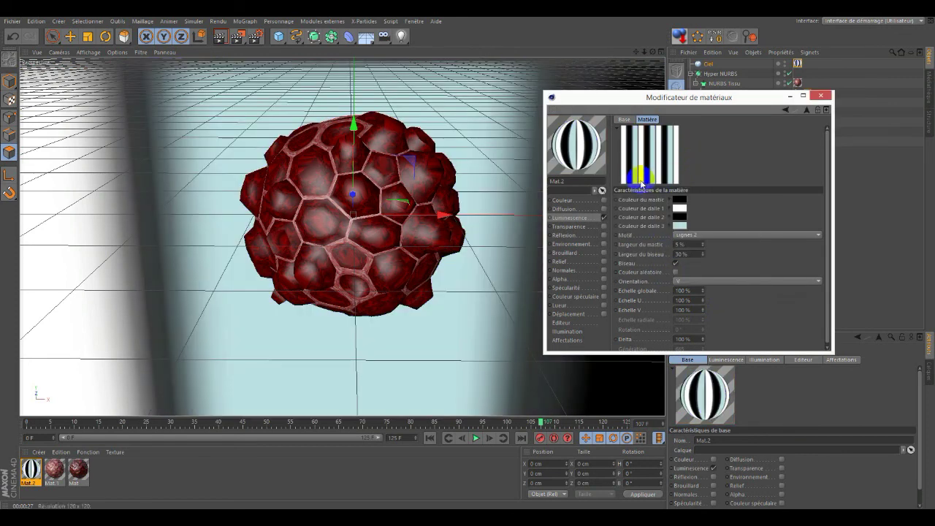
left_click(821, 95)
Add Illumination globale in Render Settings with stochastic samples and record density set to Basse
left_click_drag(652, 52, 467, 255)
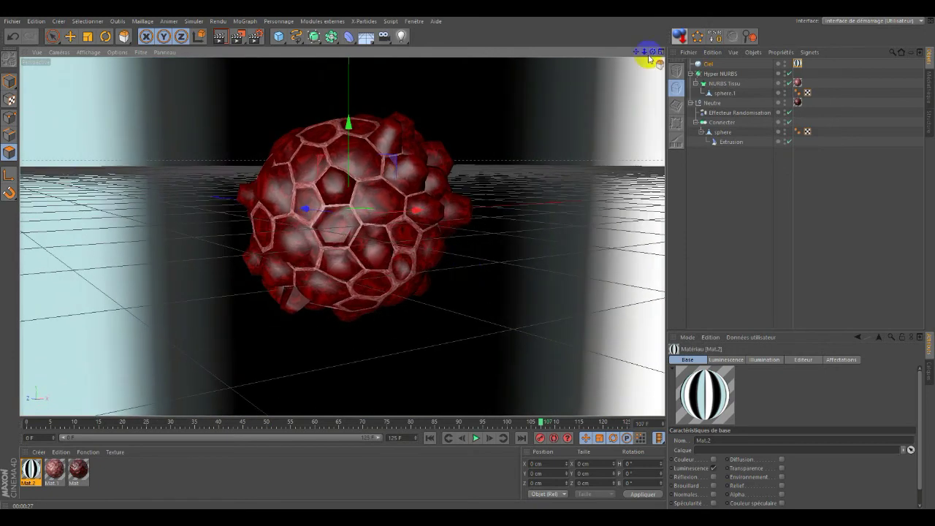
left_click(256, 41)
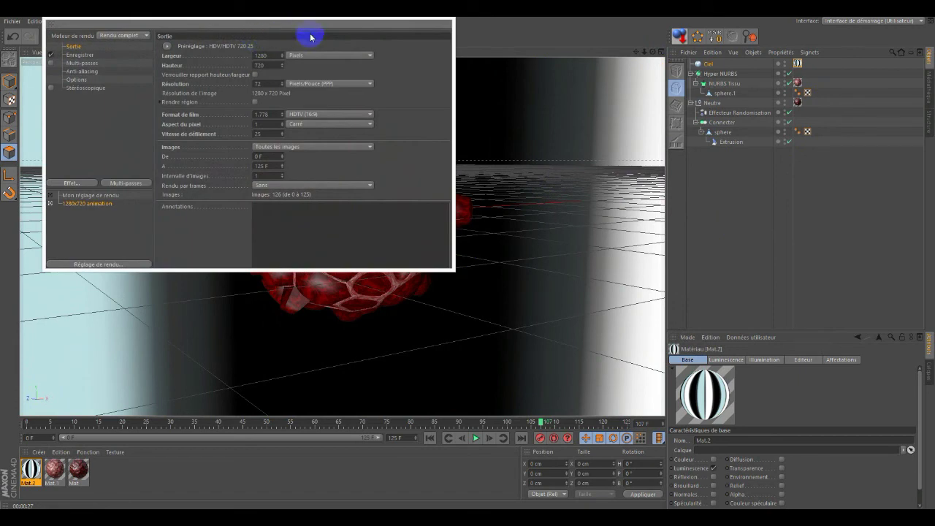
left_click(76, 186)
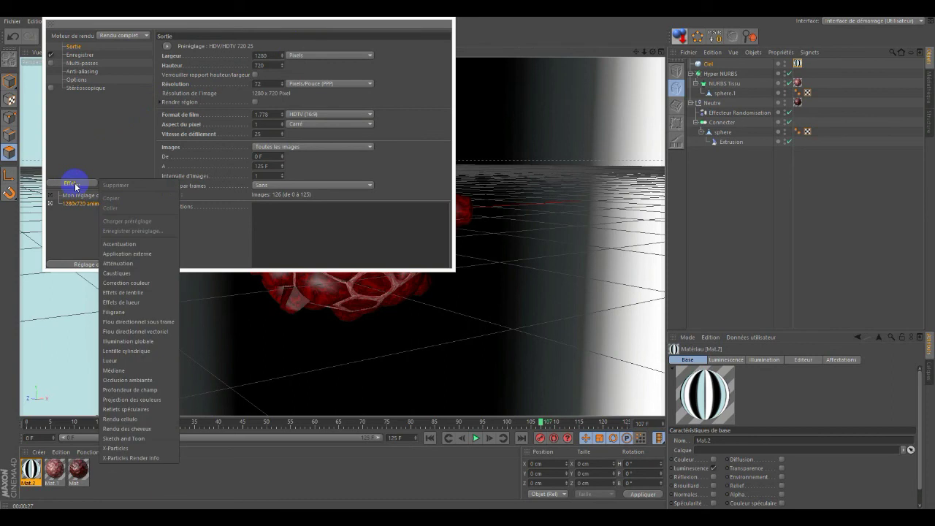
left_click(121, 342)
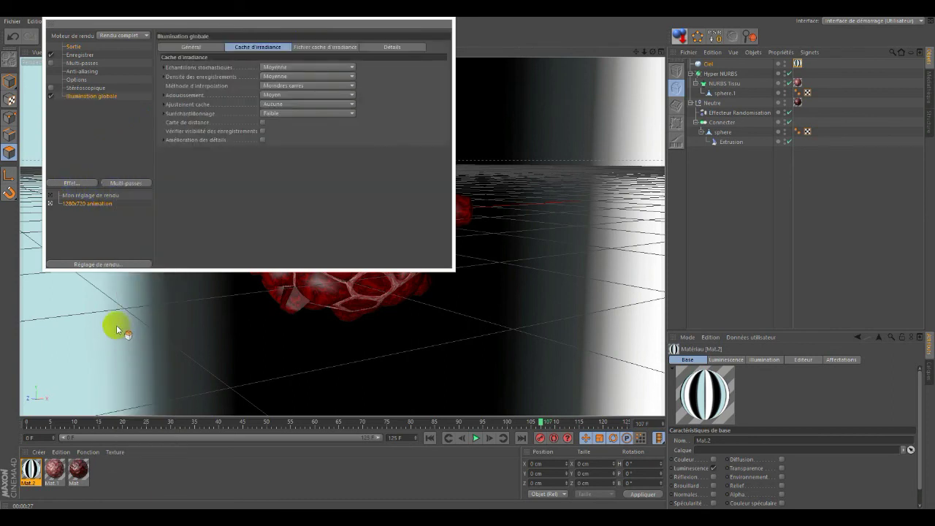
left_click(274, 67)
left_click(284, 96)
left_click(287, 76)
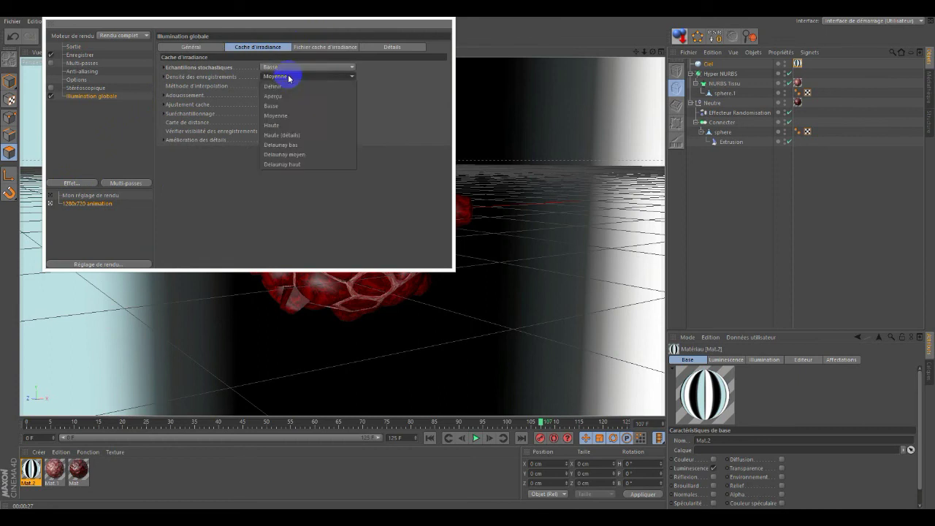
left_click(284, 106)
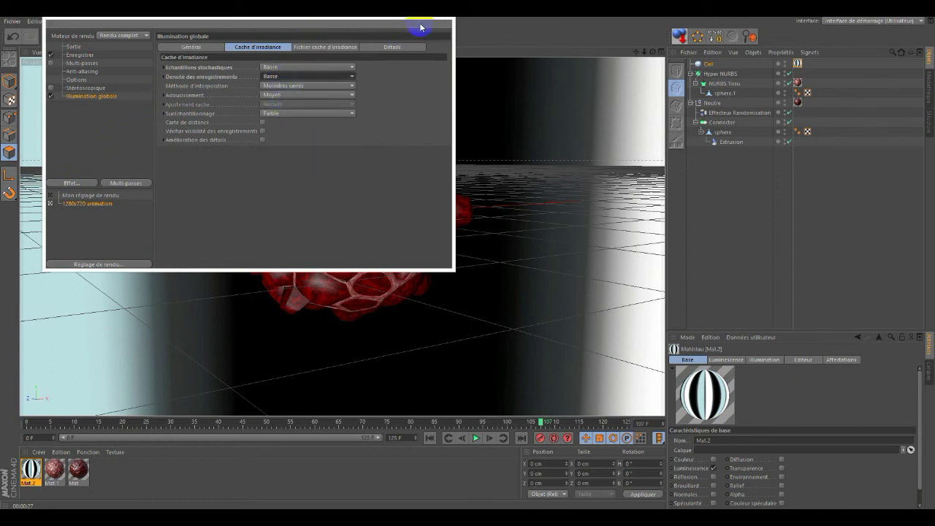
left_click(446, 117)
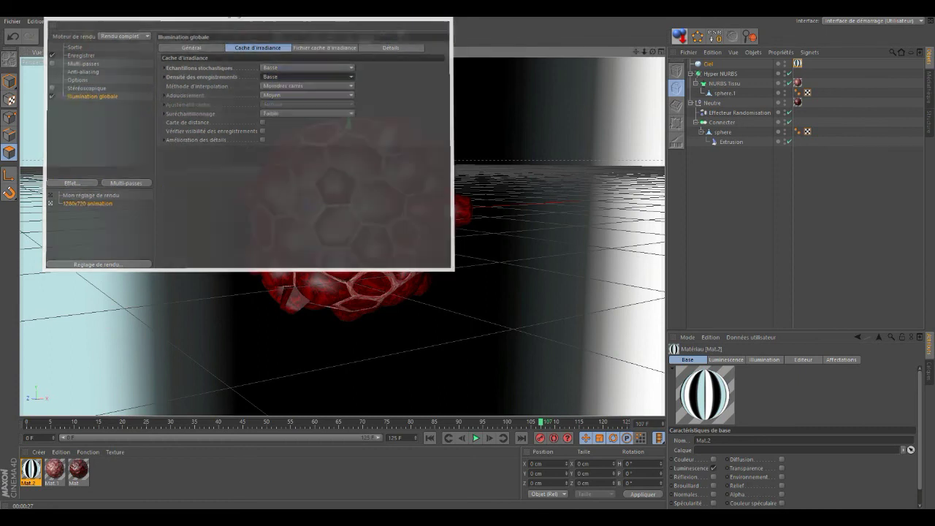
mouse_move(653, 52)
left_mouse_down()
mouse_move(468, 257)
mouse_move(663, 42)
left_mouse_up()
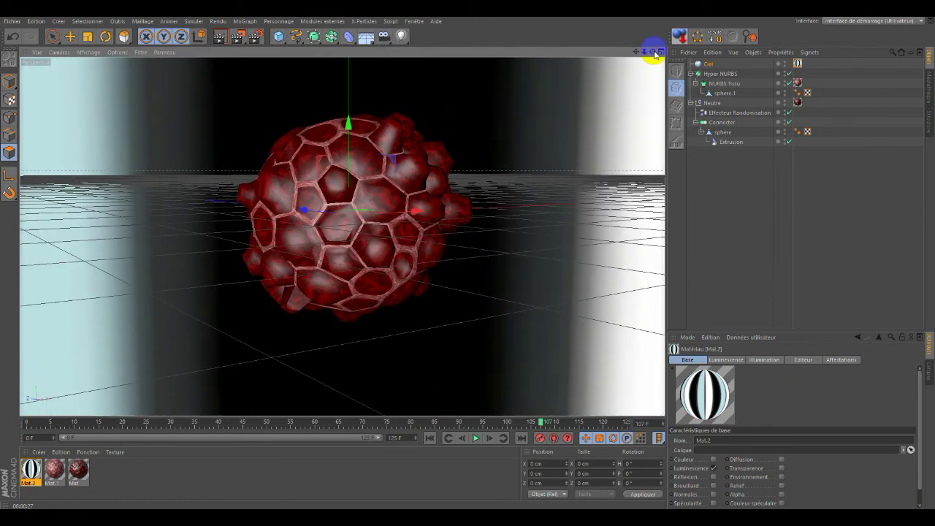
Add a Rendu tag to the Ciel sky and turn off its camera visibility
left_click(708, 65)
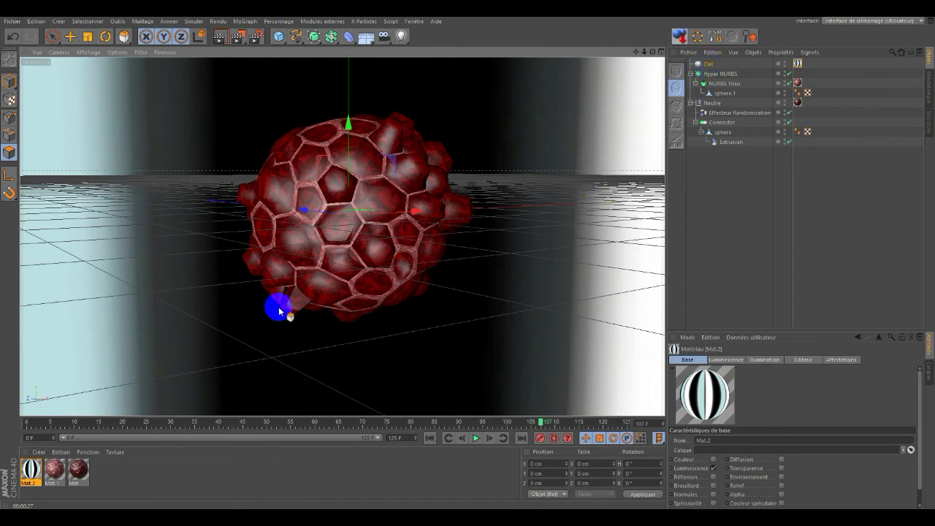
right_click(705, 66)
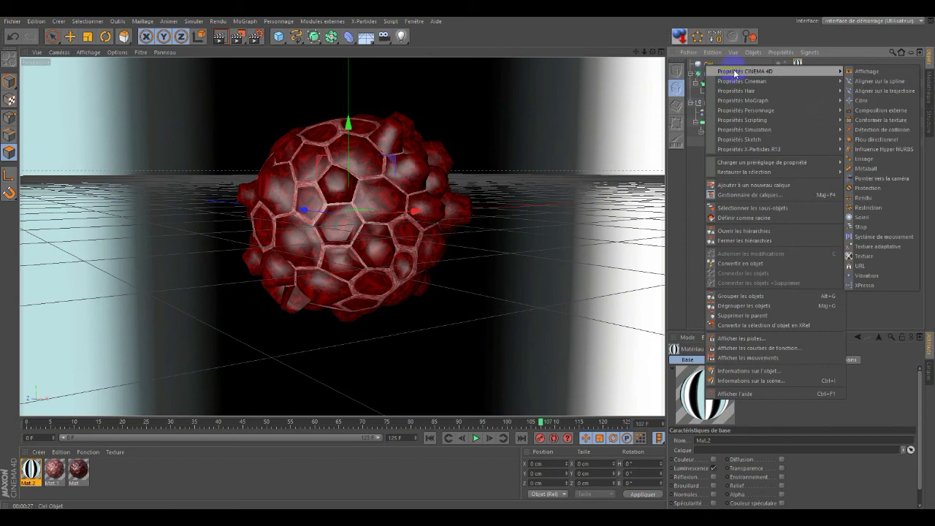
mouse_move(745, 71)
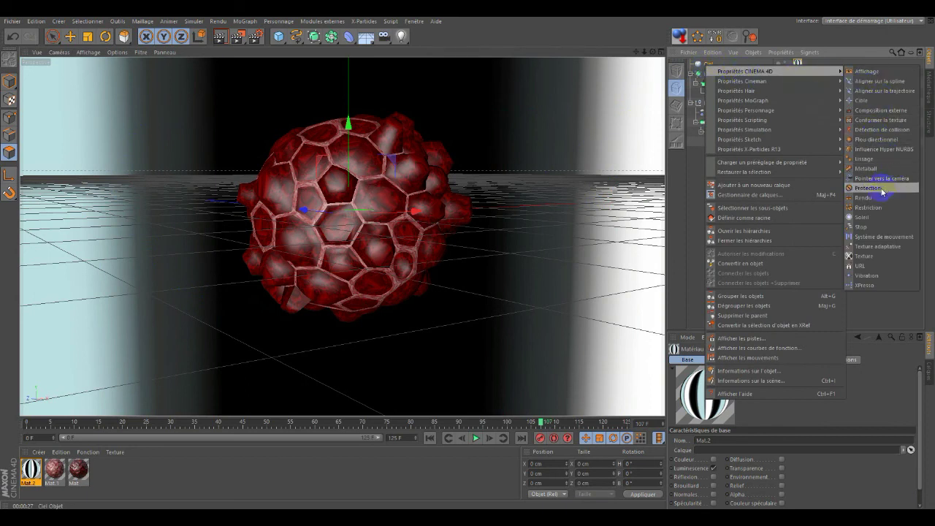
left_click(865, 197)
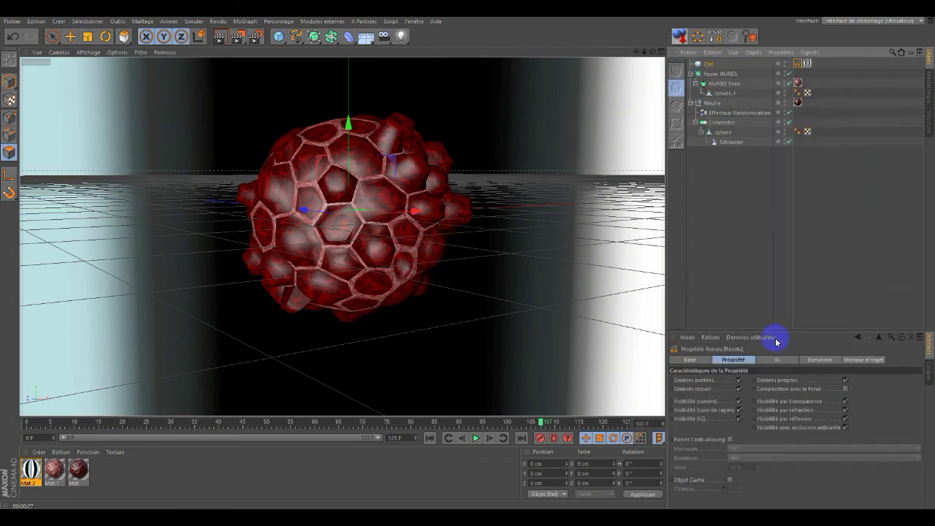
left_click(740, 402)
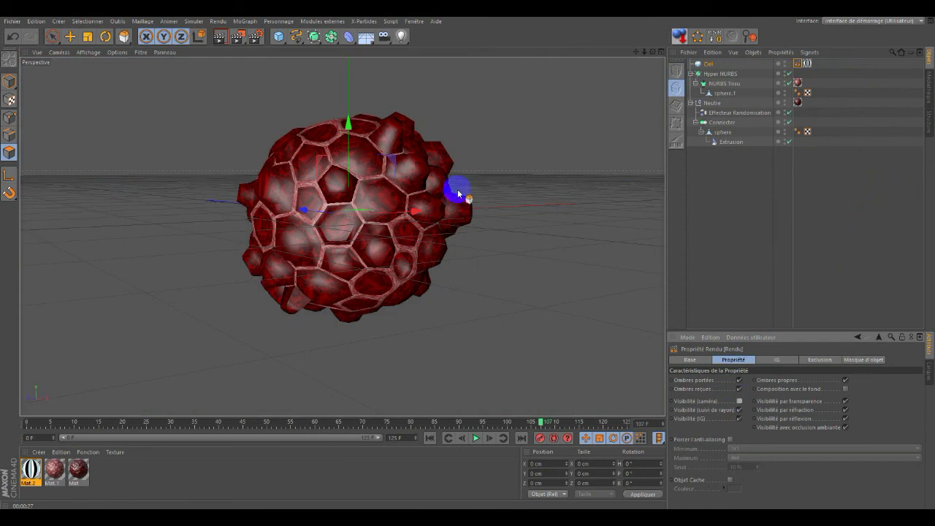
Play the lattice sphere animation from frame 0, pause at frame 91, then test-render the view
left_click(430, 437)
left_click(475, 438)
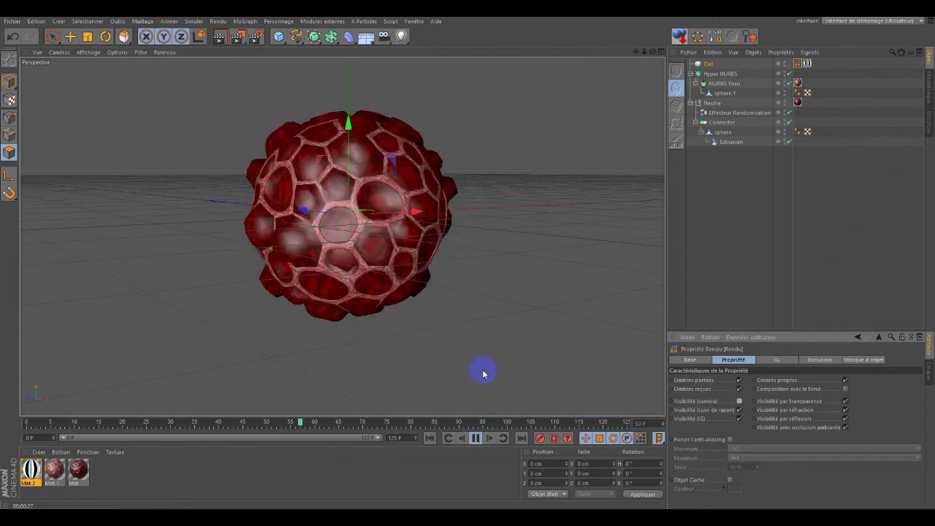
left_click(475, 438)
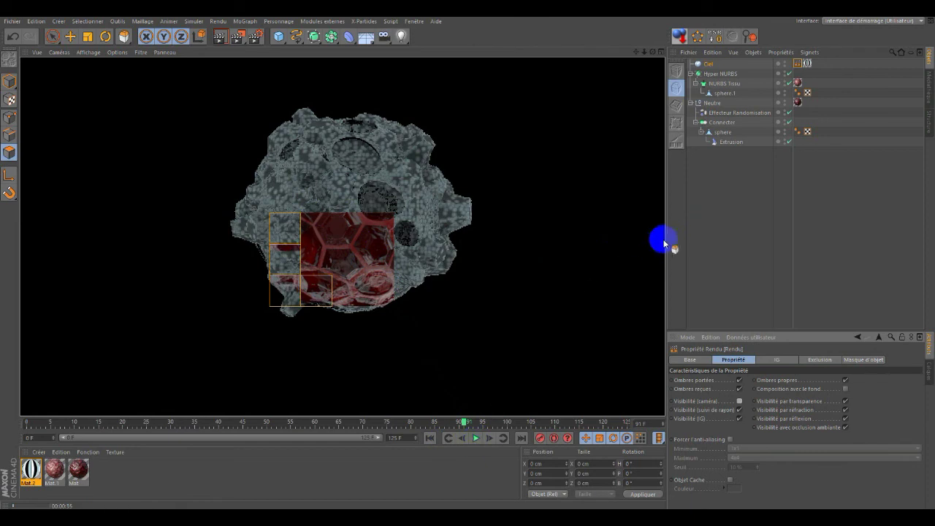
left_click(691, 225)
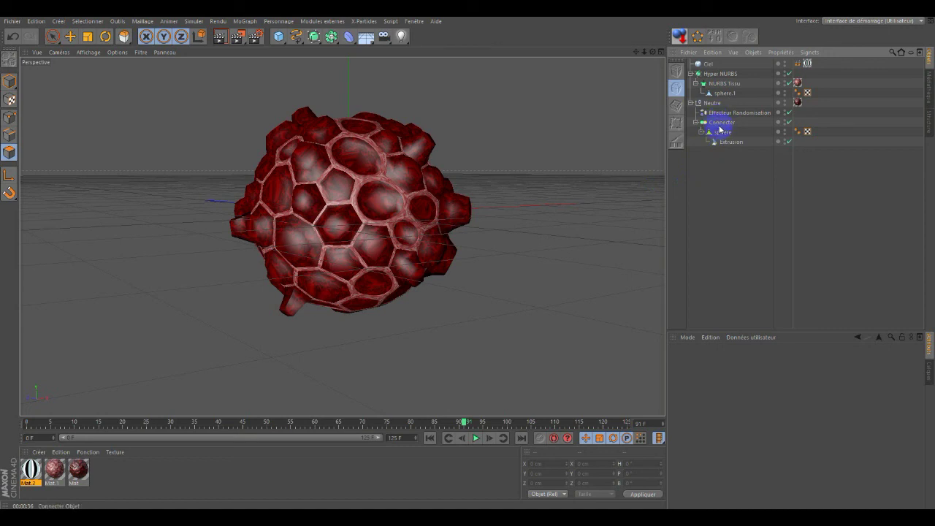
Add a Hyper NURBS and nest Hyper NURBS.1, holding Connecter, inside the Neutre group
left_click(316, 37)
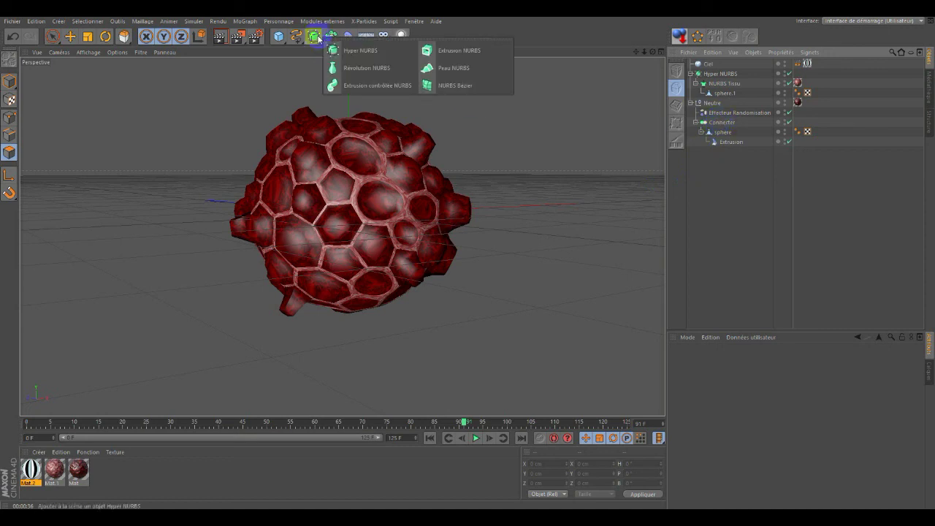
left_click(365, 54)
left_click_drag(715, 68, 708, 126)
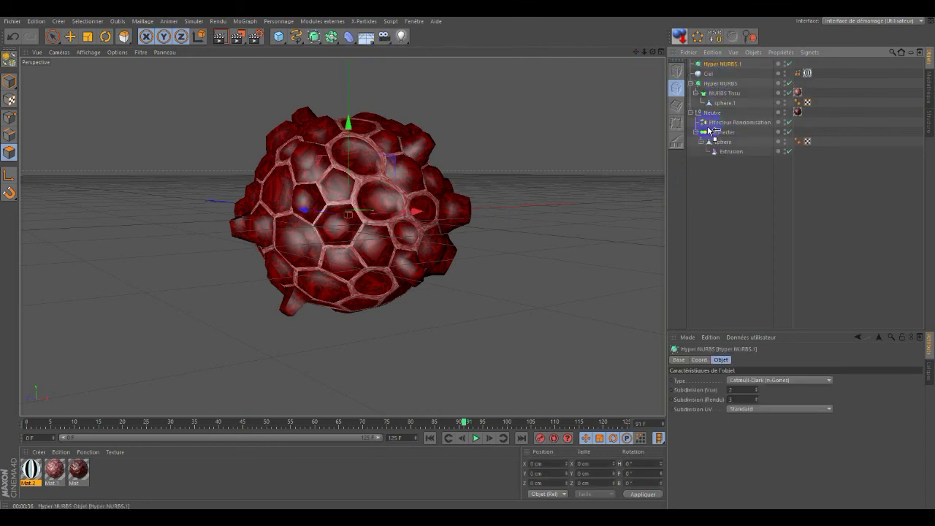
mouse_move(704, 126)
left_mouse_down()
mouse_move(723, 125)
mouse_move(278, 96)
left_mouse_up()
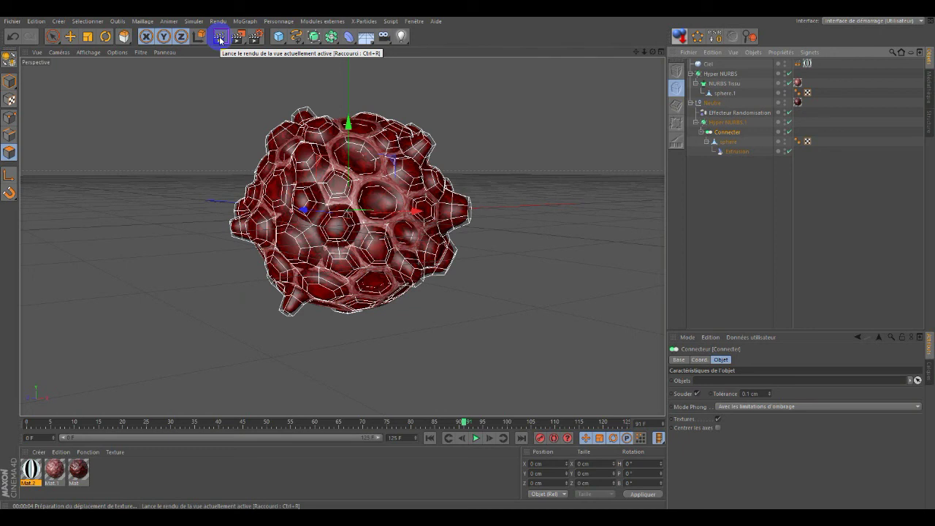
Render the view to preview the smoothed blob's glossy red, rounded cells
left_click_drag(220, 40, 182, 106)
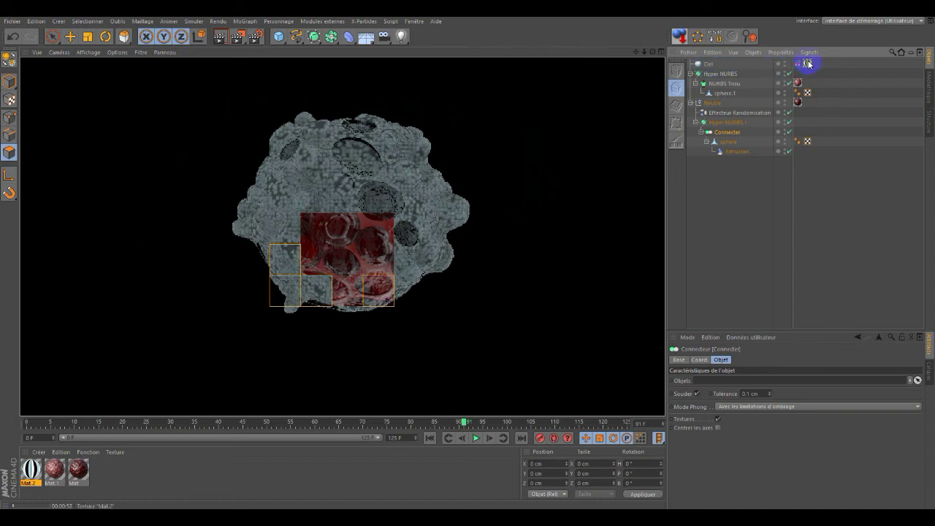
Bring the Mat material's Déplacement channel with its Luka noise texture into view
left_click_drag(806, 63, 385, 254)
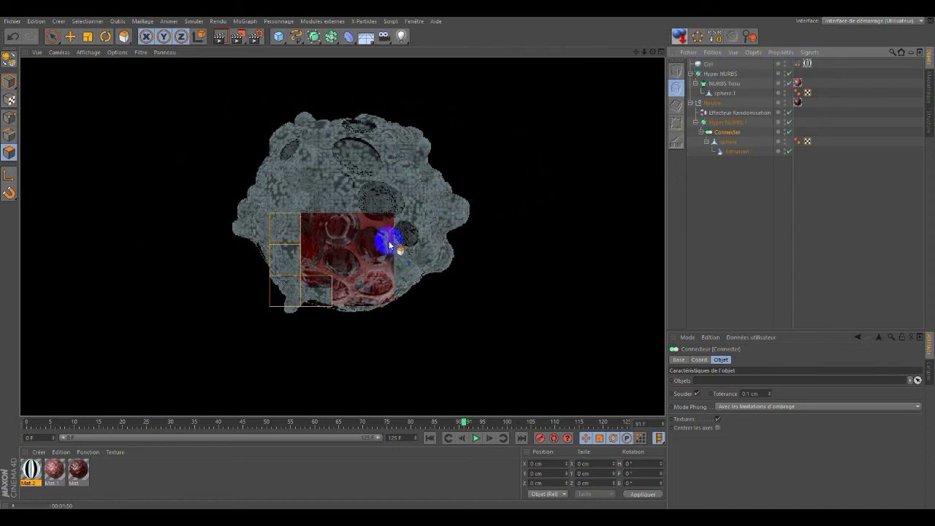
mouse_move(384, 254)
left_mouse_down()
mouse_move(324, 227)
mouse_move(367, 257)
mouse_move(286, 309)
mouse_move(288, 294)
mouse_move(382, 317)
mouse_move(507, 198)
mouse_move(520, 167)
mouse_move(321, 243)
mouse_move(292, 221)
mouse_move(285, 231)
mouse_move(296, 257)
mouse_move(284, 229)
mouse_move(485, 208)
mouse_move(571, 138)
left_mouse_up()
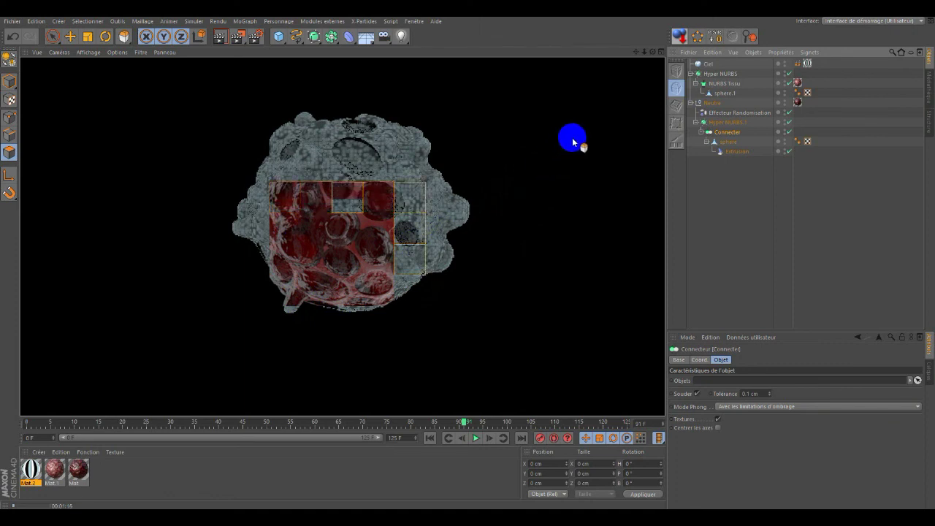